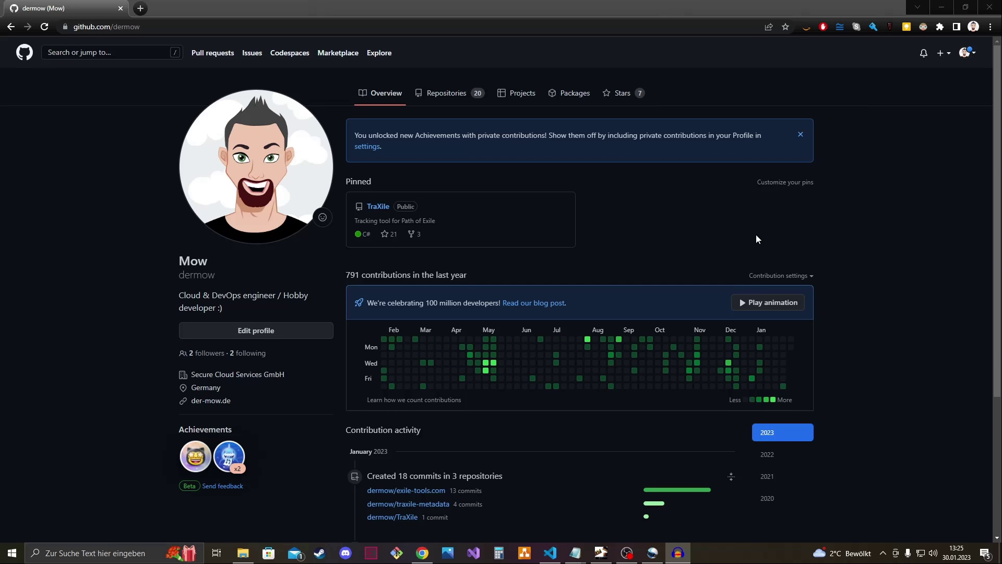
- Download Setup.msi (10.2 MB) from the TraXile 1.1.12 release in the TraXile repository on GitHub
{"action": "left_click", "coordinate": [446, 94]}
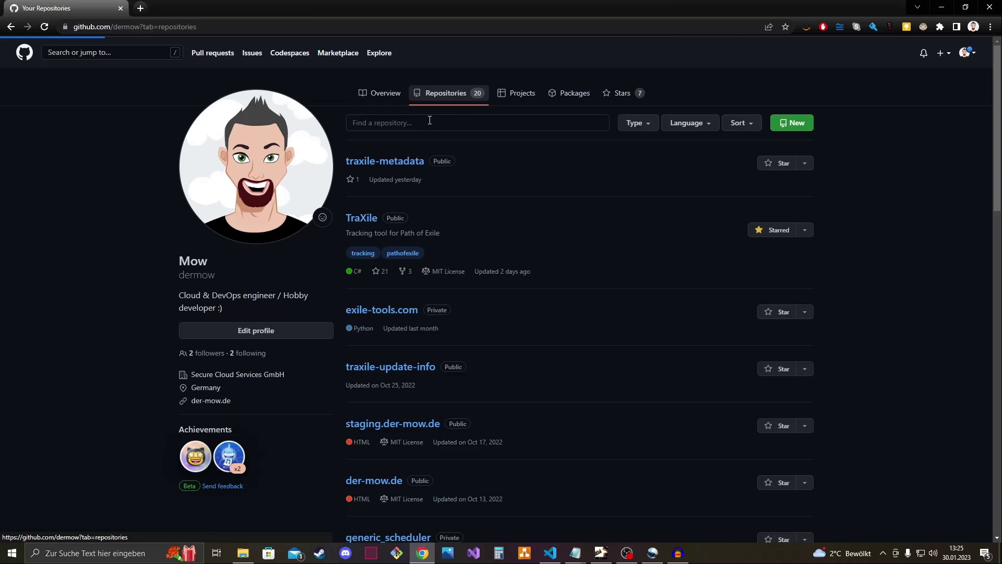
{"action": "left_click", "coordinate": [362, 224]}
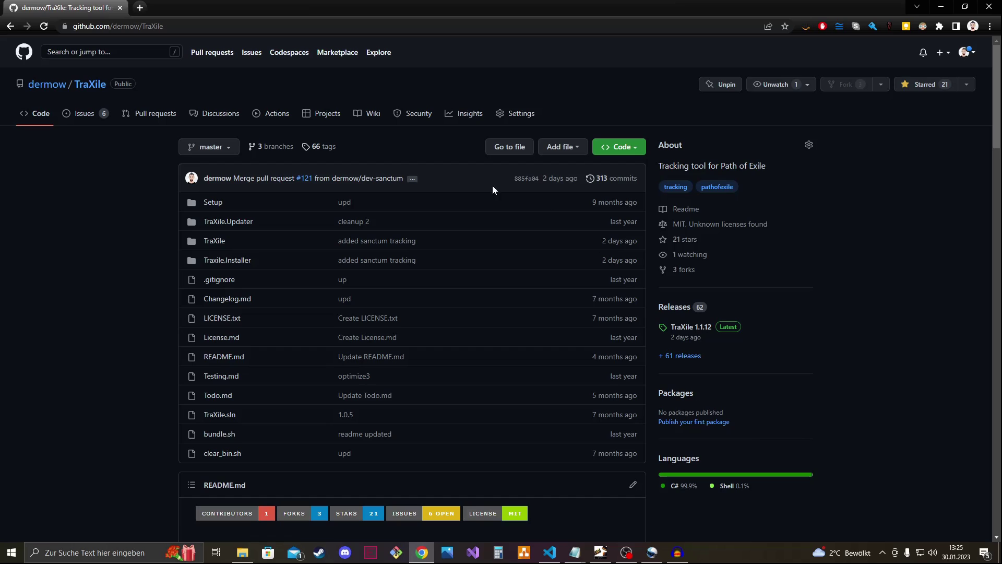
{"action": "left_click_drag", "start_coordinate": [639, 270], "coordinate": [693, 360]}
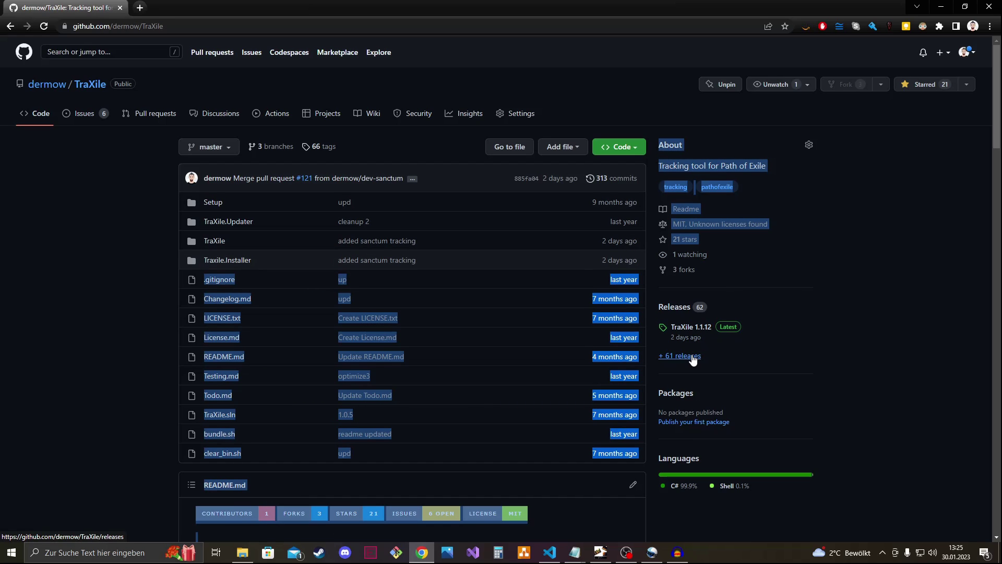
{"action": "left_click", "coordinate": [689, 328]}
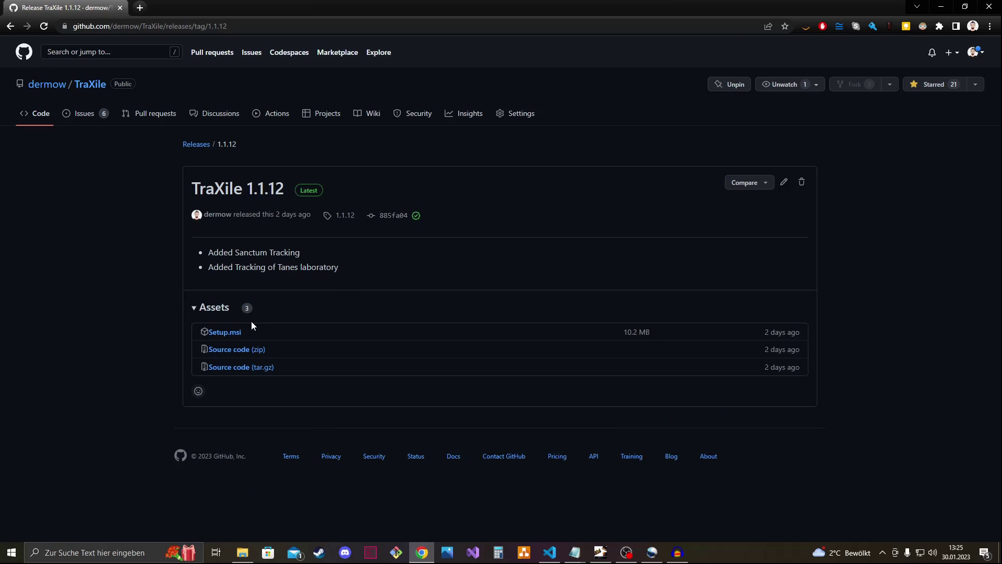
{"action": "left_click", "coordinate": [235, 337]}
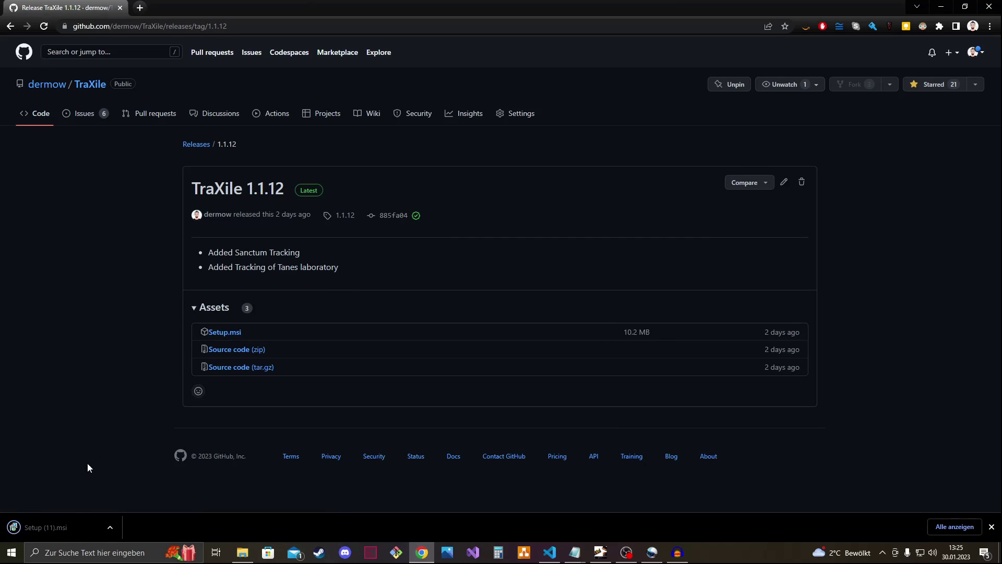
- Run the downloaded Setup (11).msi and expand SmartScreen's 'Weitere Informationen' details
{"action": "left_click", "coordinate": [58, 524]}
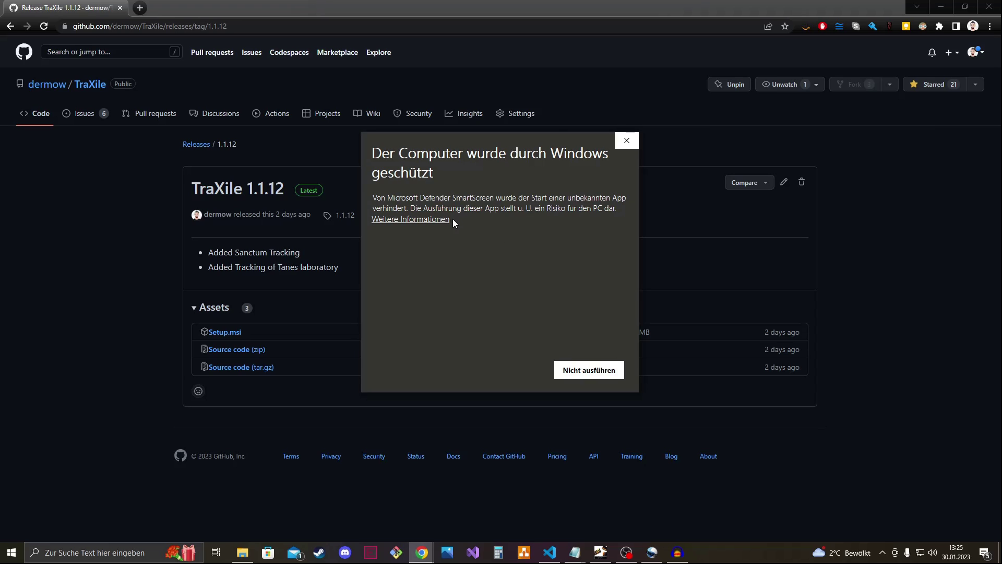
{"action": "left_click", "coordinate": [435, 220]}
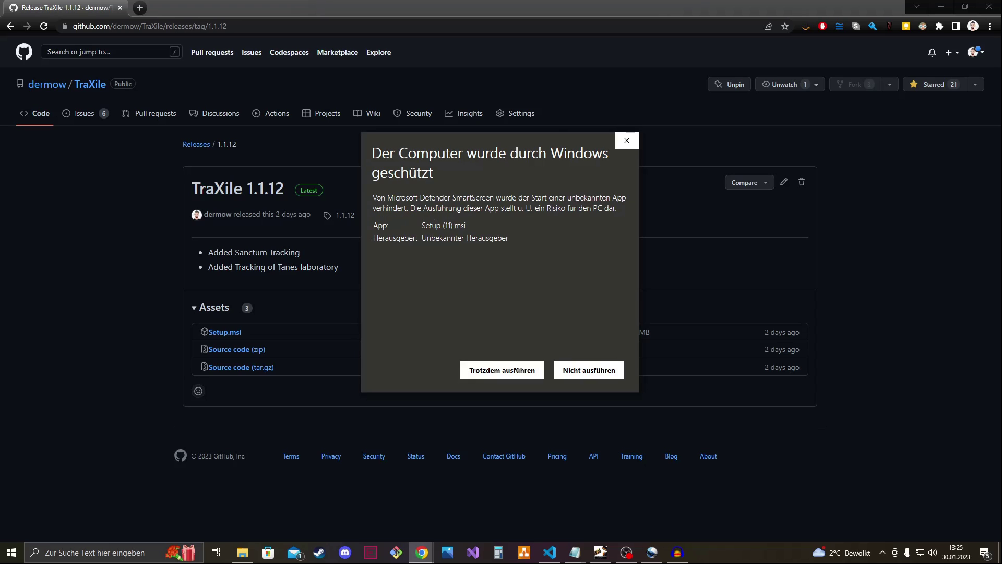
- Choose 'Trotzdem ausführen', then install TraXile into C:\Program Files (x86)\dermow\TraXile\ for 'Just me'
{"action": "left_click", "coordinate": [503, 370]}
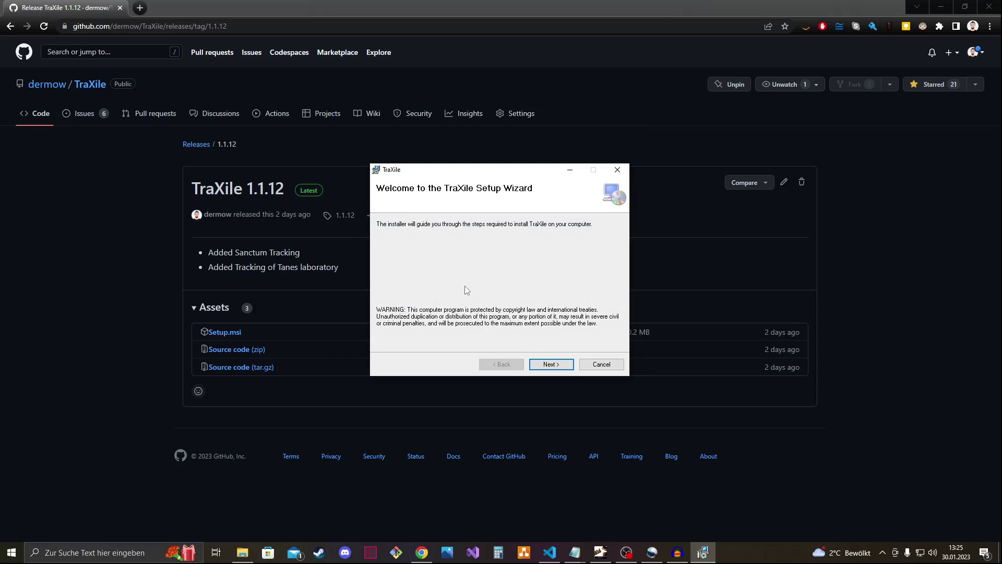
{"action": "left_click", "coordinate": [553, 365]}
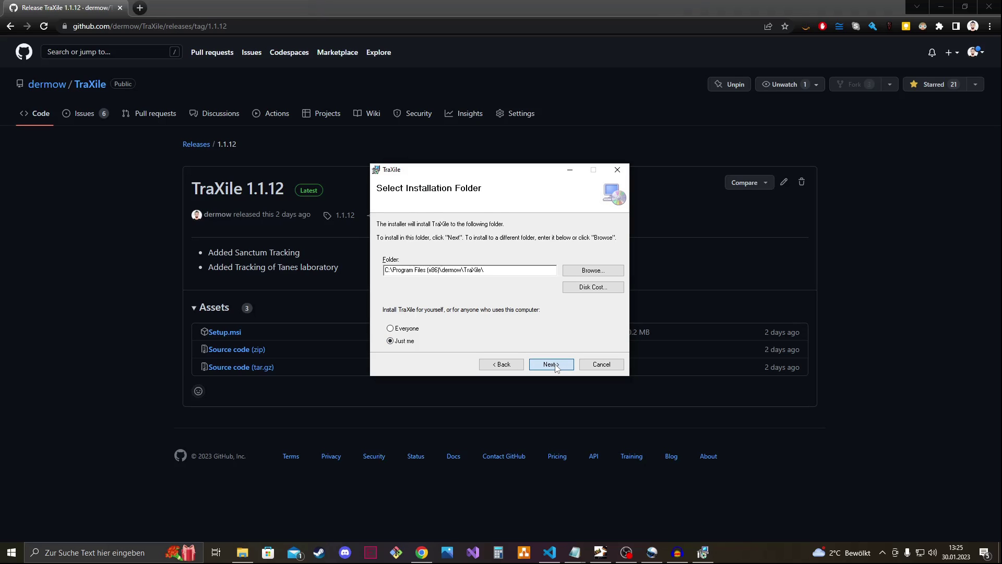
{"action": "left_click", "coordinate": [555, 365]}
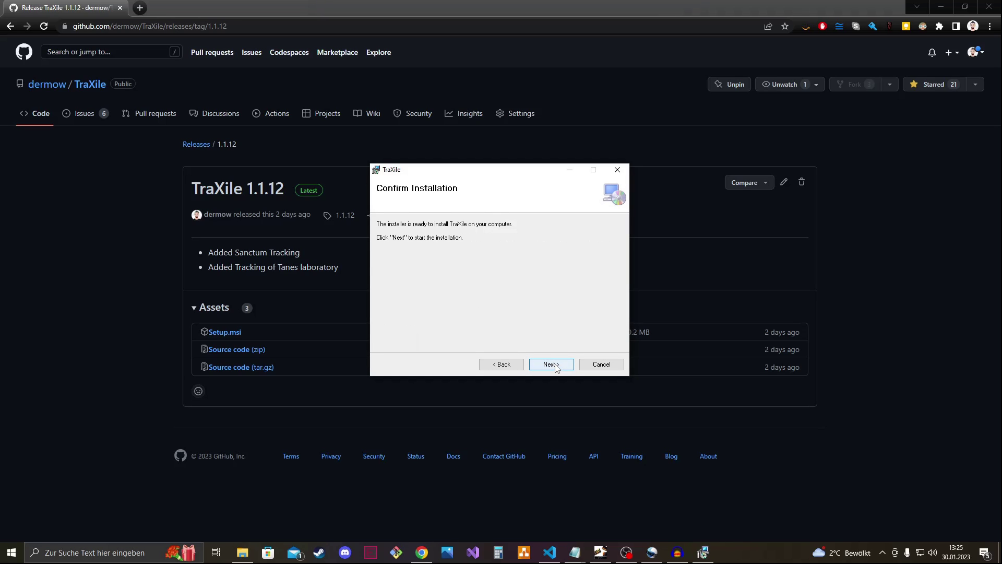
{"action": "left_click", "coordinate": [555, 365]}
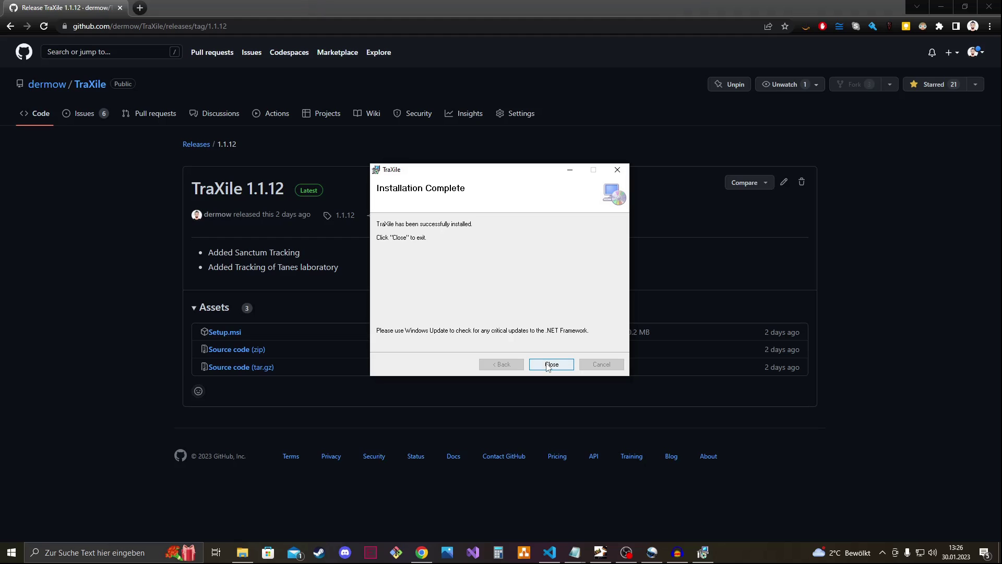
{"action": "left_click", "coordinate": [549, 365]}
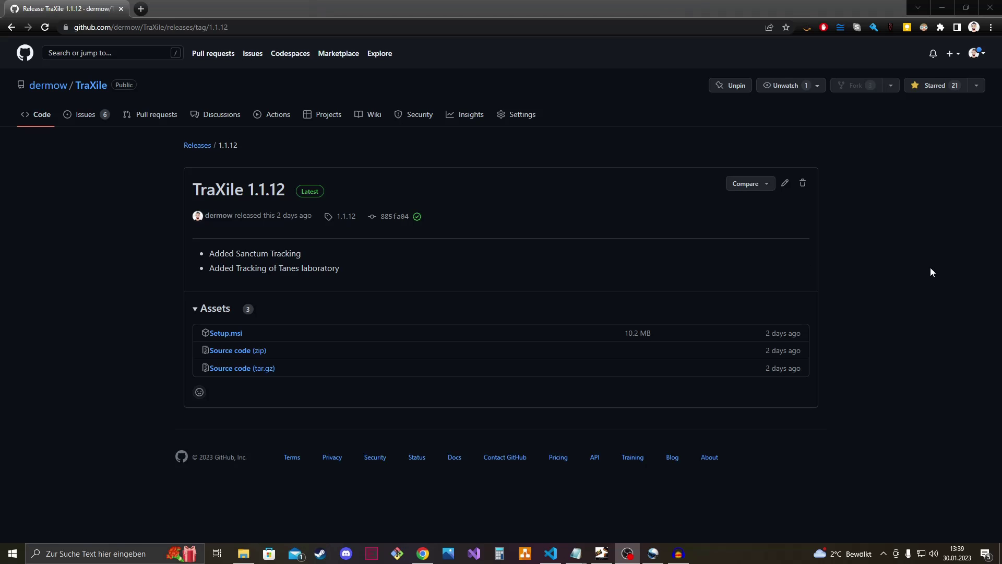
- Start TraXile from the Start menu's 'Zuletzt hinzugefügt' list and centre its window
{"action": "key", "text": "super"}
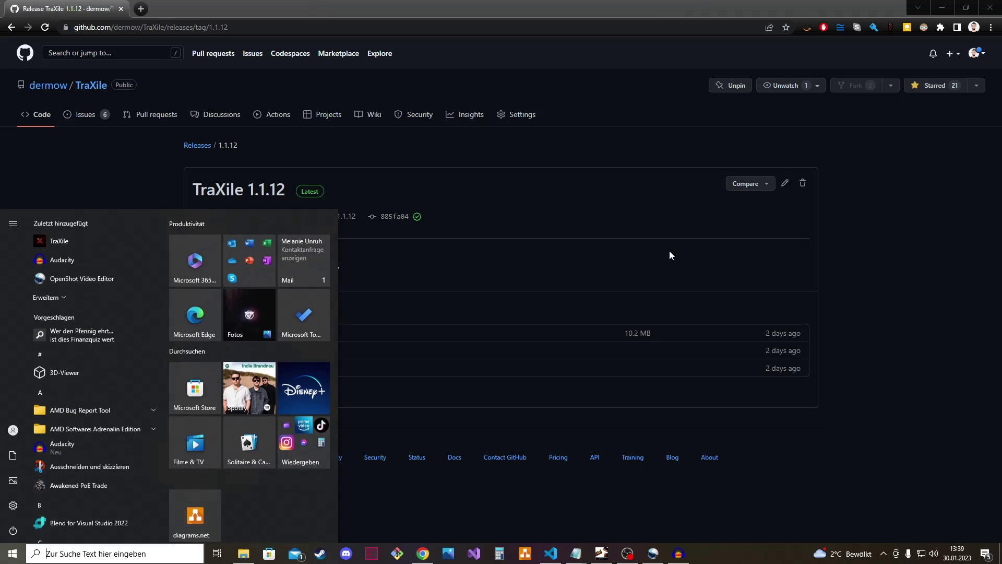
{"action": "left_click", "coordinate": [65, 241]}
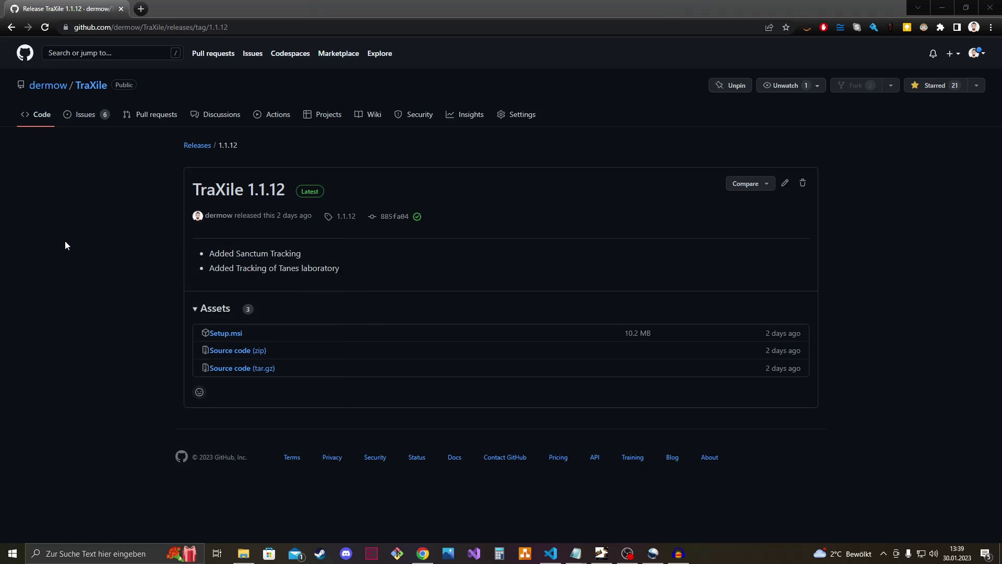
{"action": "left_click_drag", "start_coordinate": [182, 23], "coordinate": [403, 136]}
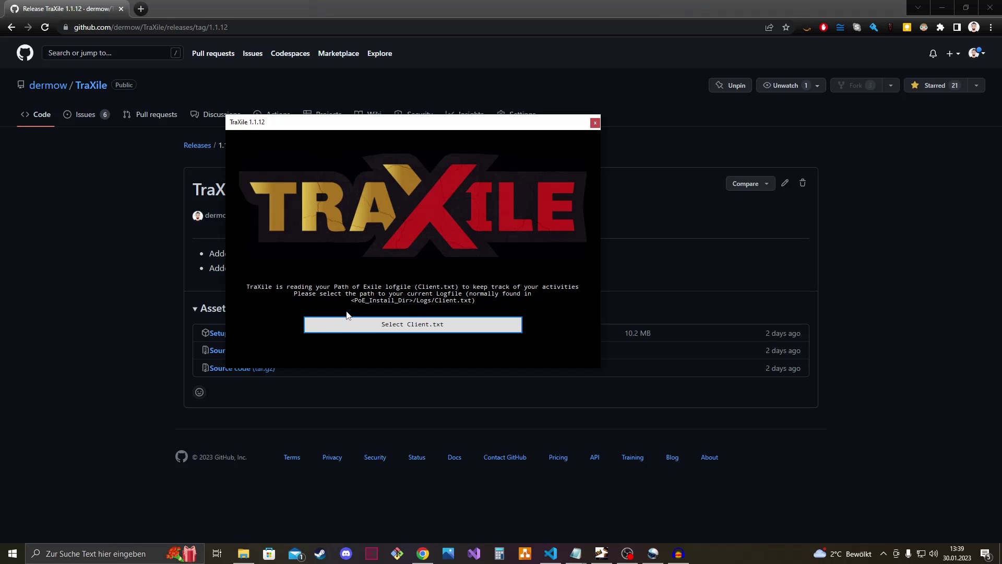
- Pick Client.txt from Programme (x86)\Steam\steamapps\common\Path of Exile\logs as the logfile
{"action": "left_click", "coordinate": [376, 321]}
{"action": "left_click", "coordinate": [395, 322]}
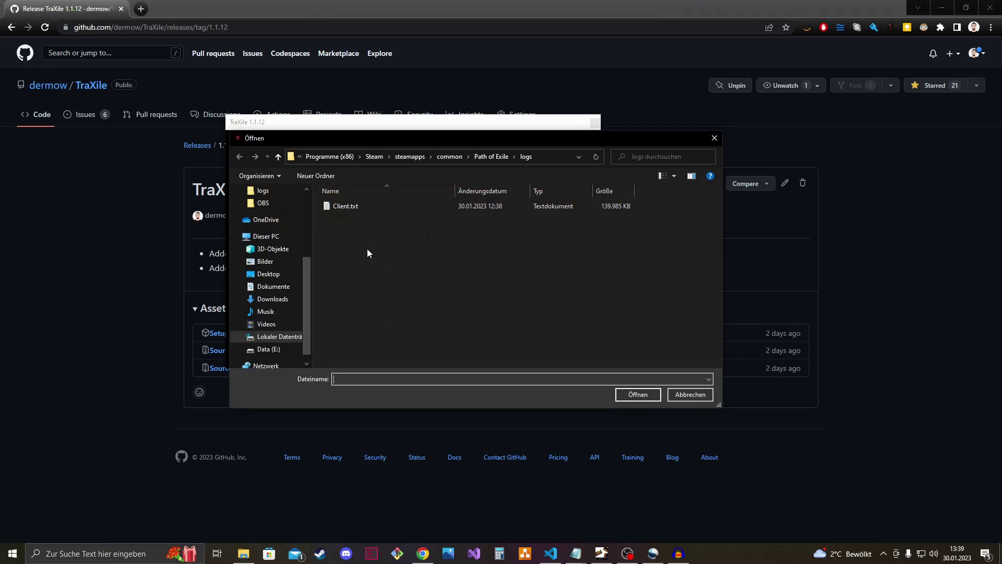
{"action": "left_click", "coordinate": [329, 155]}
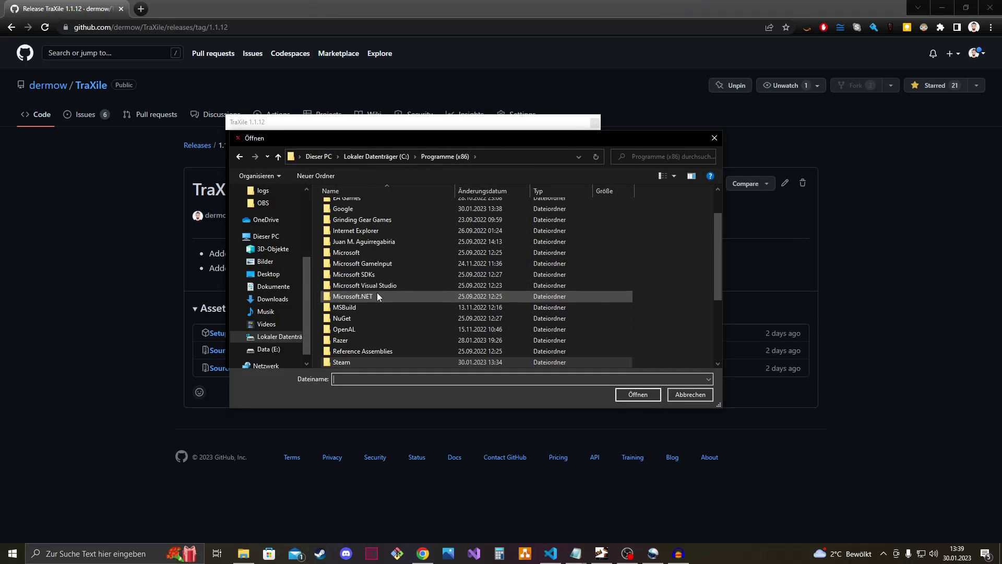
{"action": "scroll", "coordinate": [368, 313], "scroll_direction": "down", "scroll_amount": 1}
{"action": "double_click", "coordinate": [362, 329]}
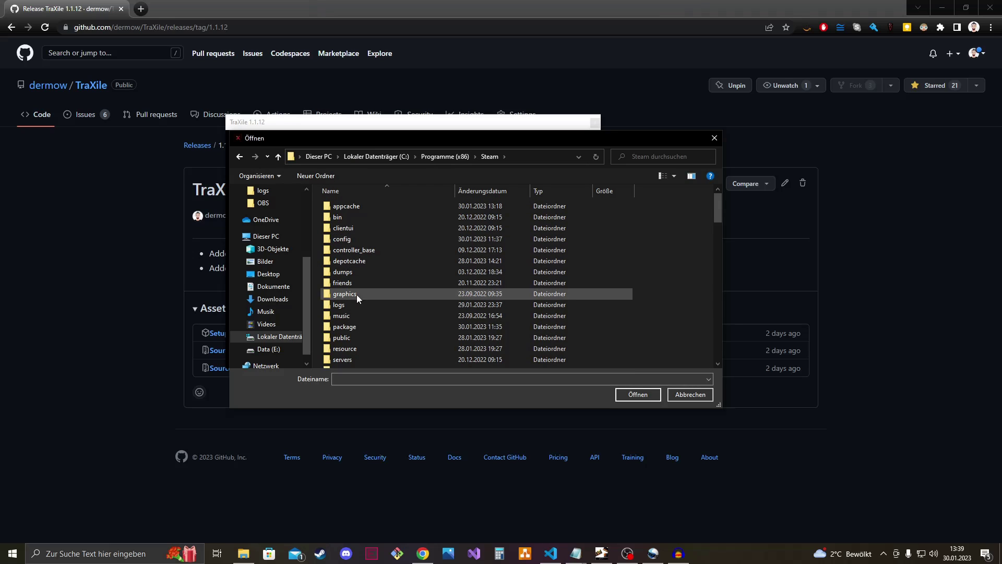
{"action": "double_click", "coordinate": [355, 350]}
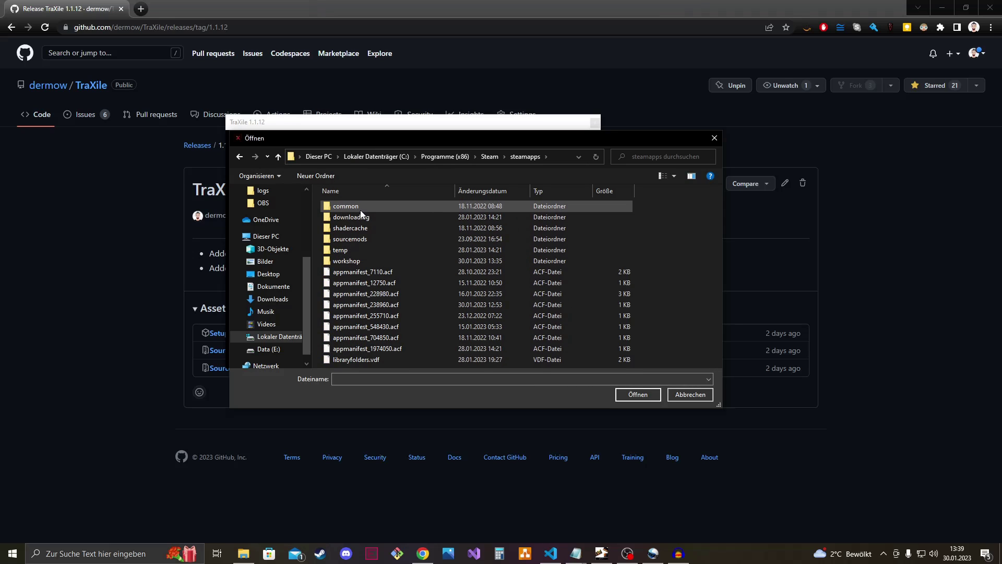
{"action": "double_click", "coordinate": [359, 208]}
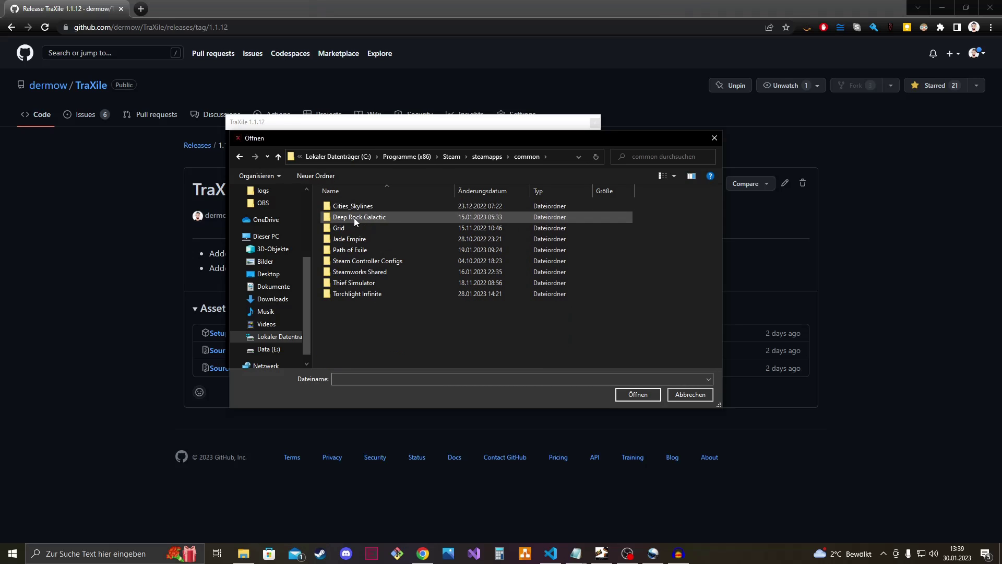
{"action": "double_click", "coordinate": [347, 249]}
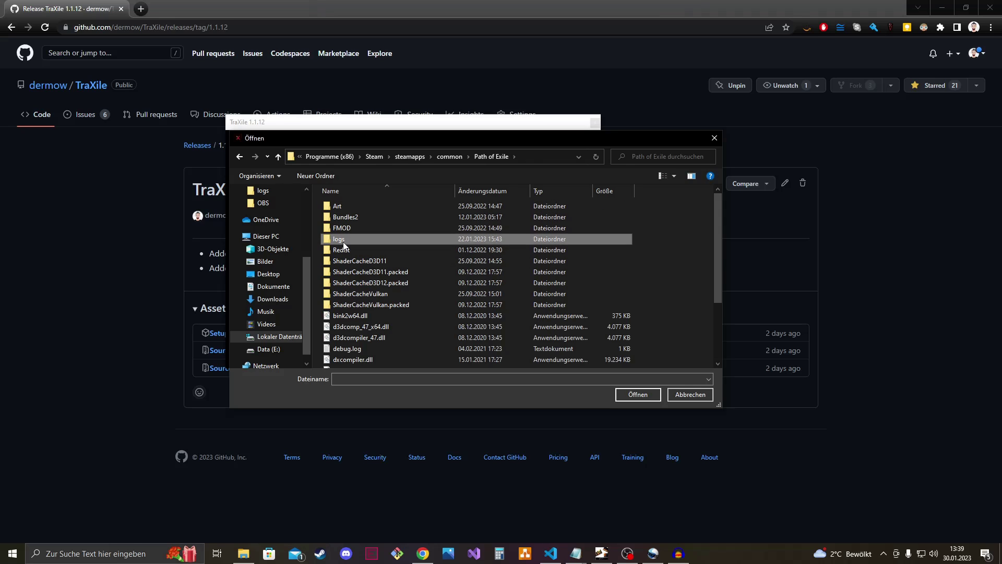
{"action": "double_click", "coordinate": [346, 239]}
{"action": "left_click", "coordinate": [344, 207]}
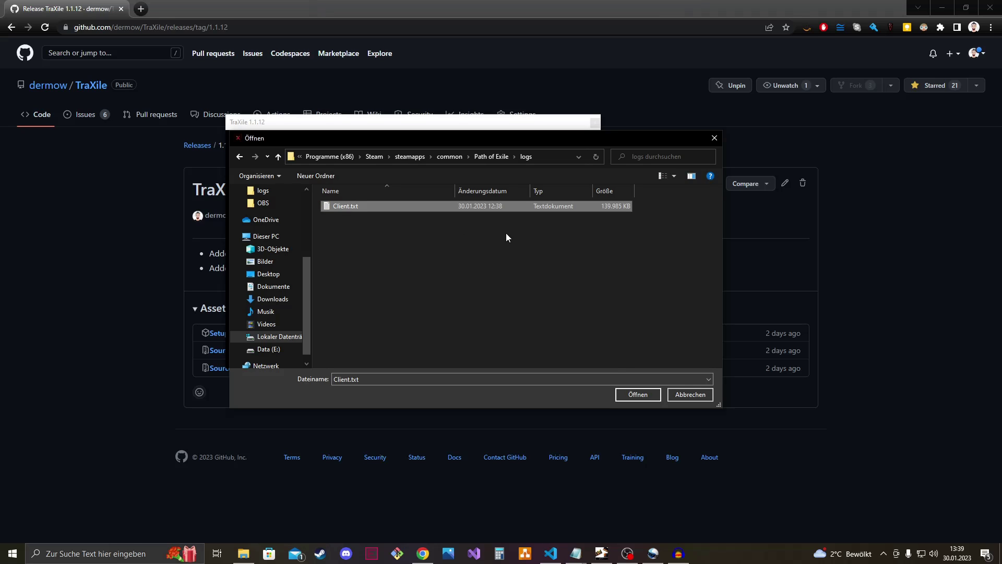
{"action": "left_click", "coordinate": [634, 392]}
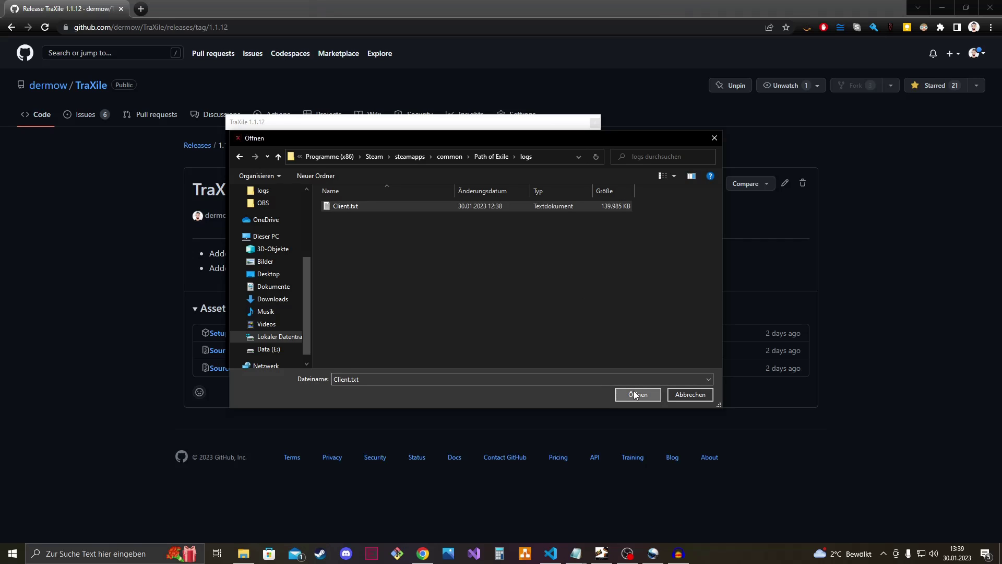
- Load the chosen Client.txt for parsing, then select the Sanctum Archives run in the Tracking list
{"action": "left_click", "coordinate": [634, 393]}
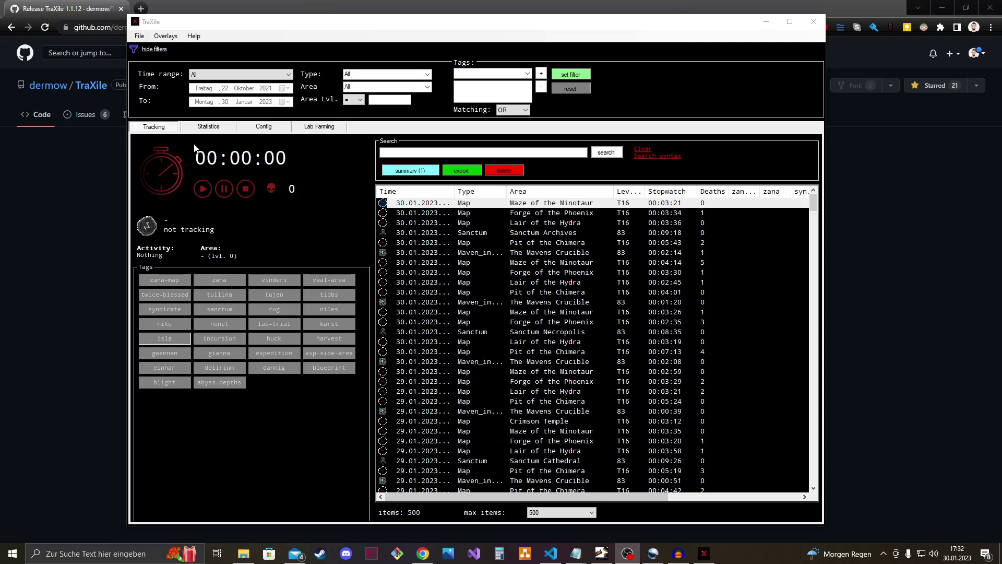
{"action": "left_click", "coordinate": [499, 234]}
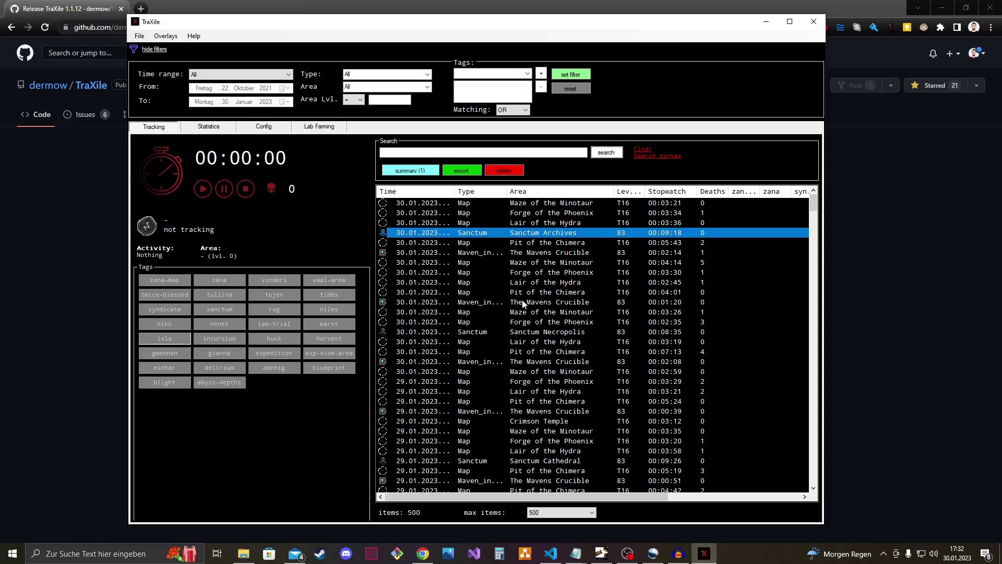
{"action": "left_click", "coordinate": [532, 252]}
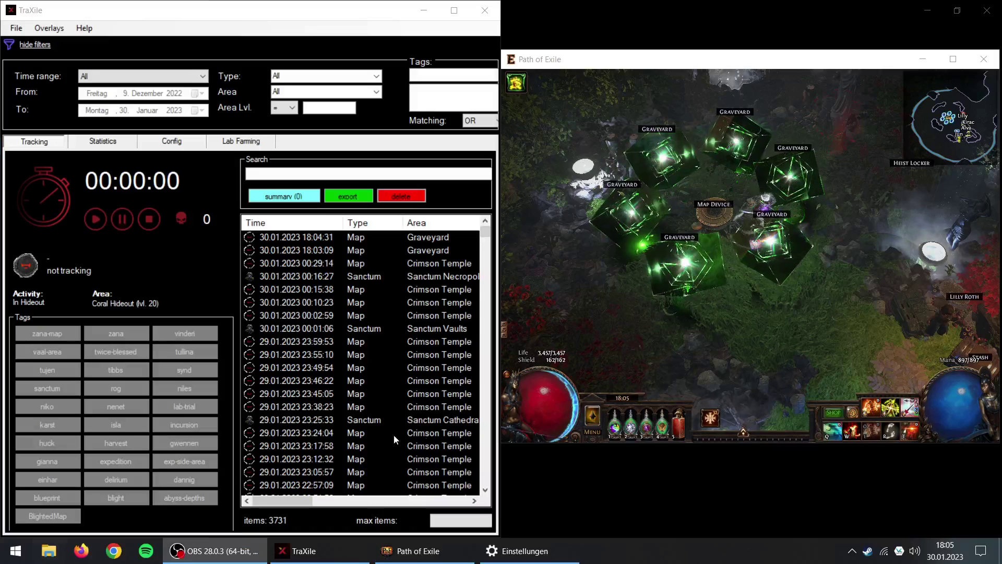
- Enter the Graveyard map and move through it past the Blight encounter and Ichor Pump
{"action": "left_click", "coordinate": [769, 253]}
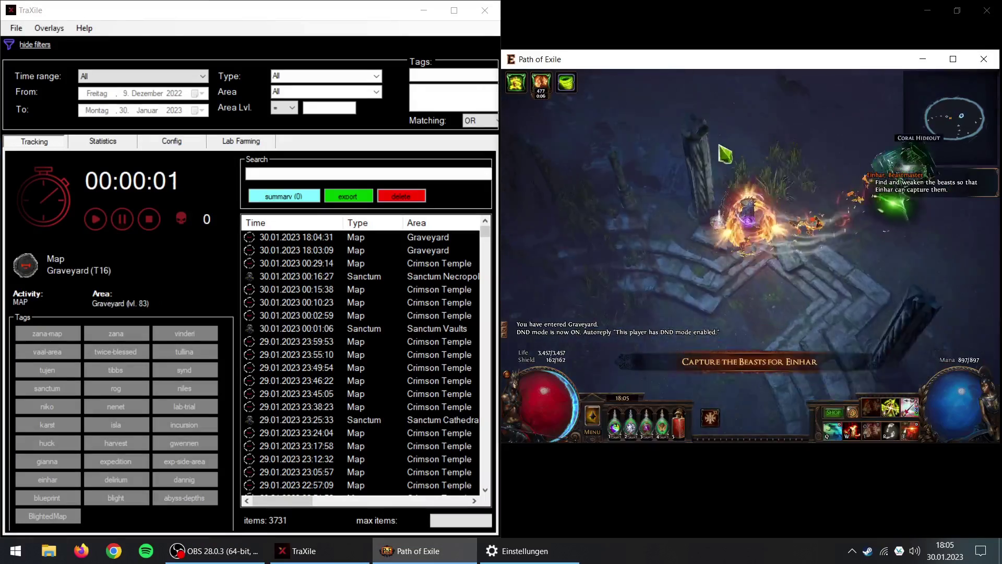
{"action": "left_click", "coordinate": [861, 157]}
{"action": "left_click", "coordinate": [854, 148]}
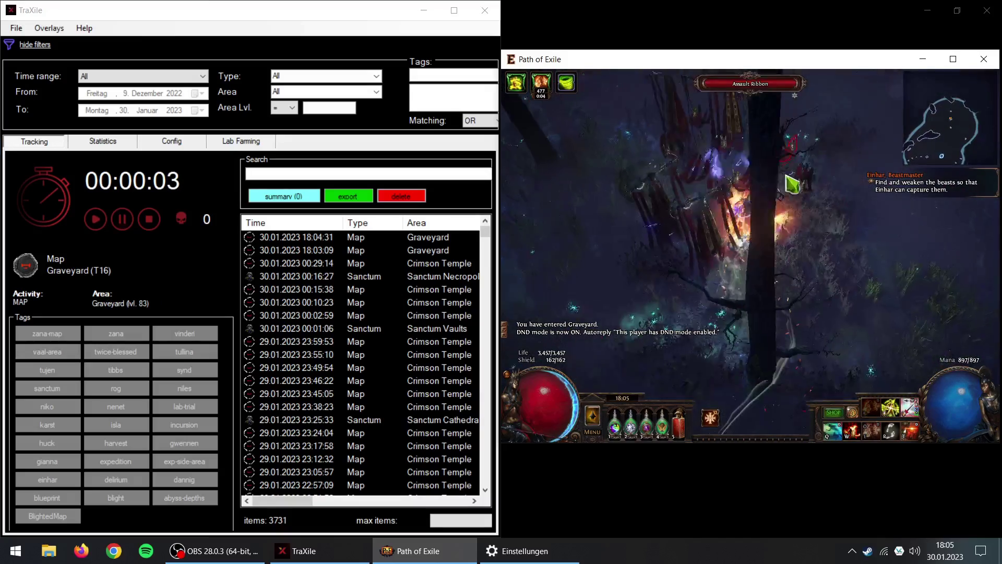
{"action": "left_click", "coordinate": [773, 133]}
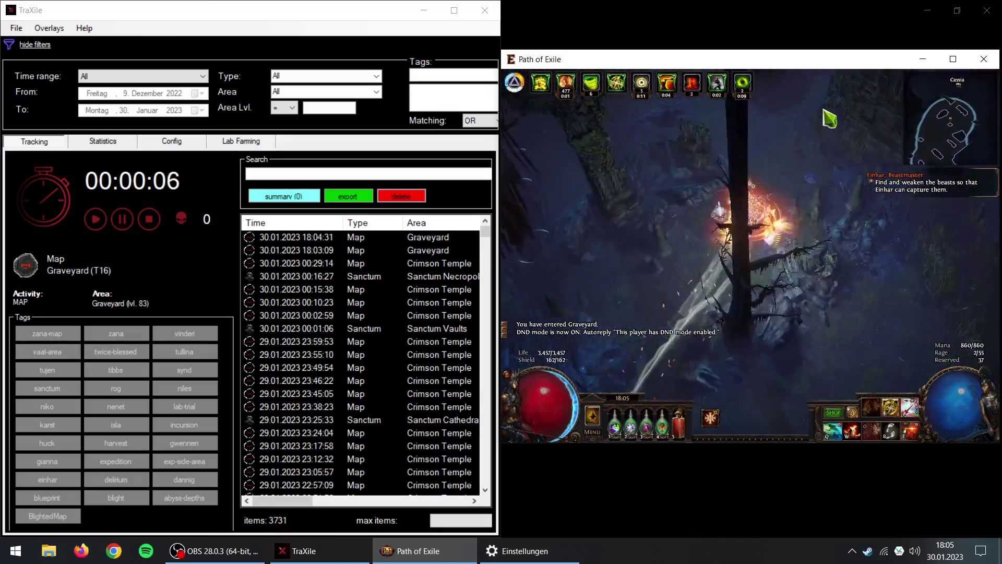
{"action": "left_click", "coordinate": [852, 135]}
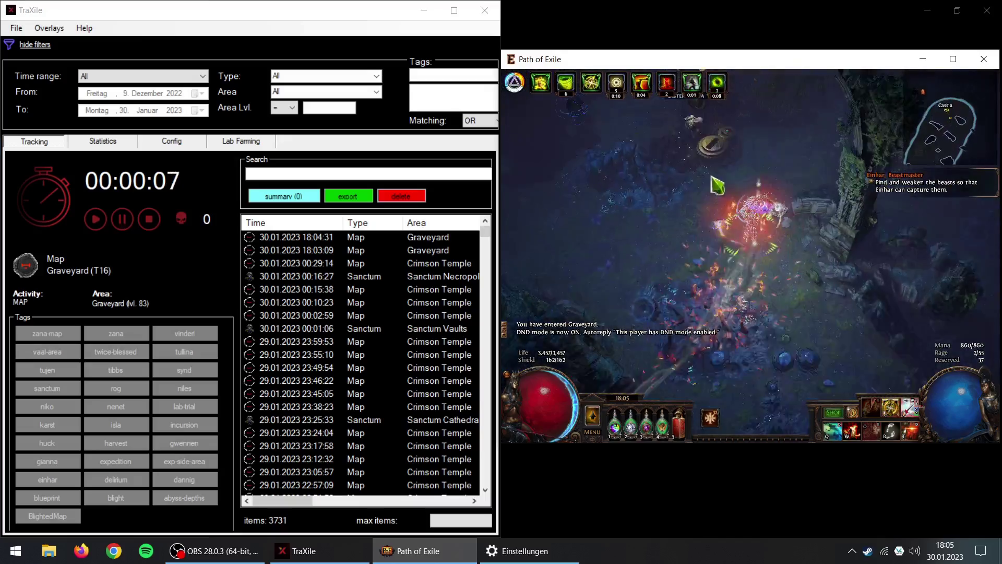
{"action": "left_click", "coordinate": [757, 252]}
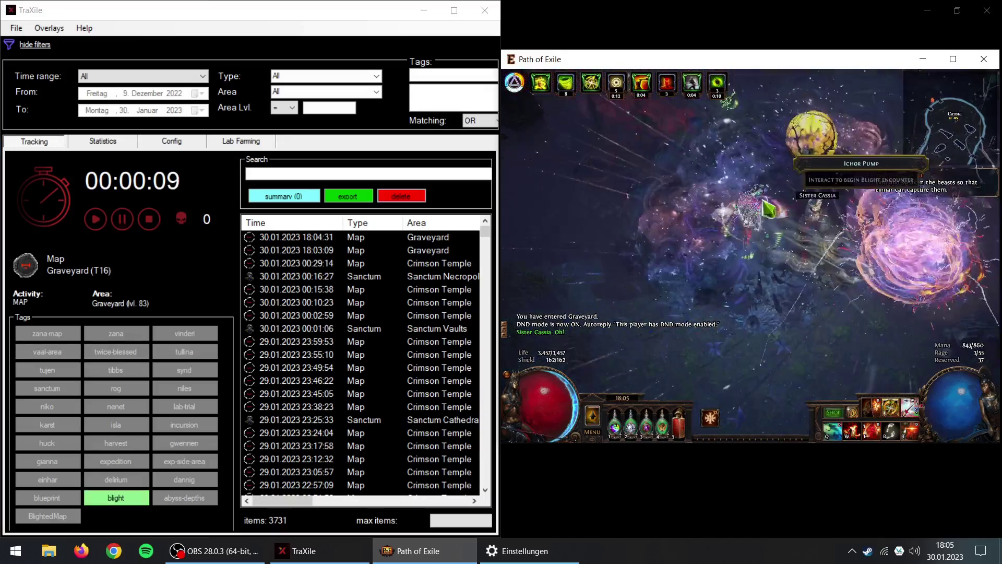
{"action": "left_click", "coordinate": [788, 142]}
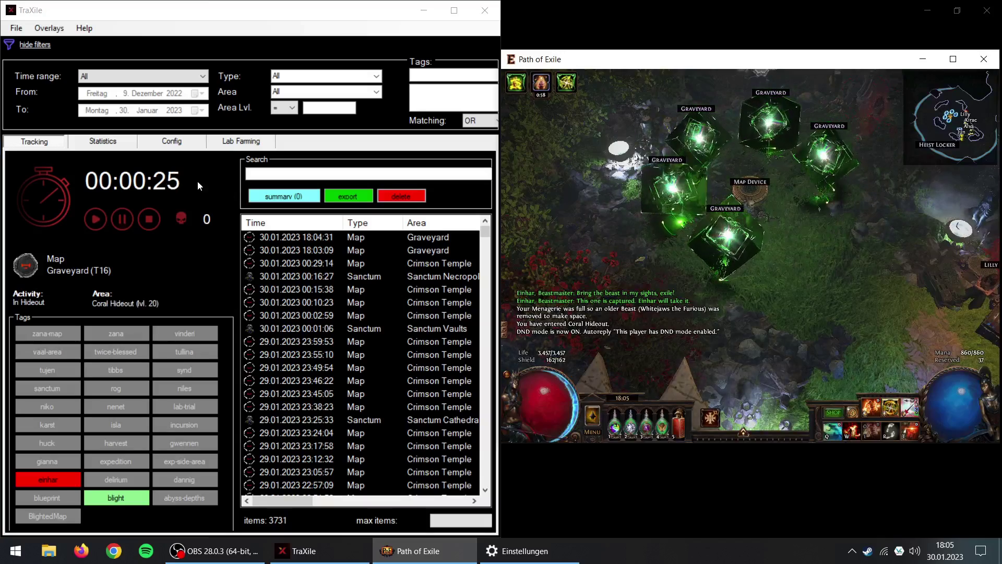
- Re-enter the Graveyard map, fight a monster, then portal back to the Coral Hideout
{"action": "left_click", "coordinate": [725, 261]}
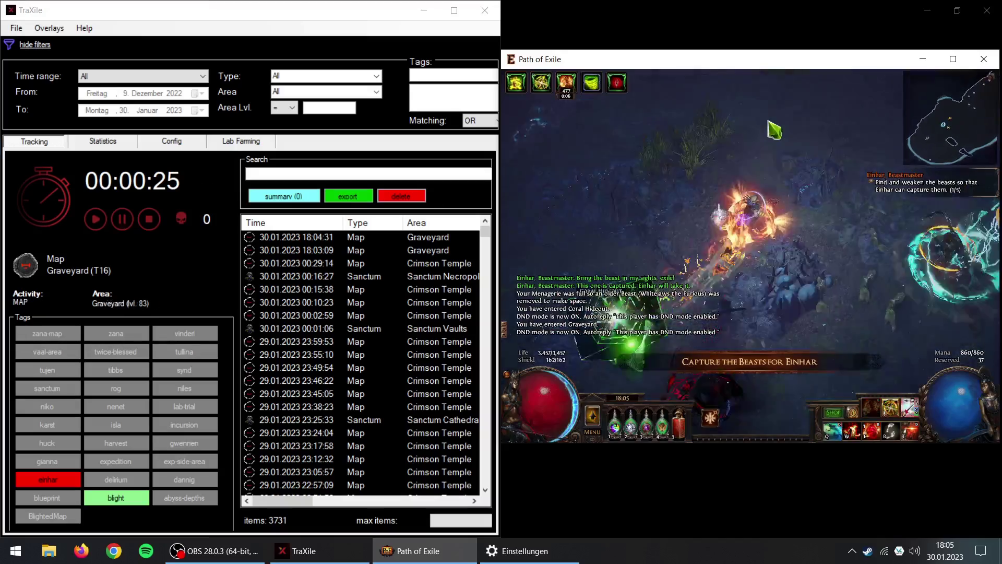
{"action": "left_click", "coordinate": [773, 129]}
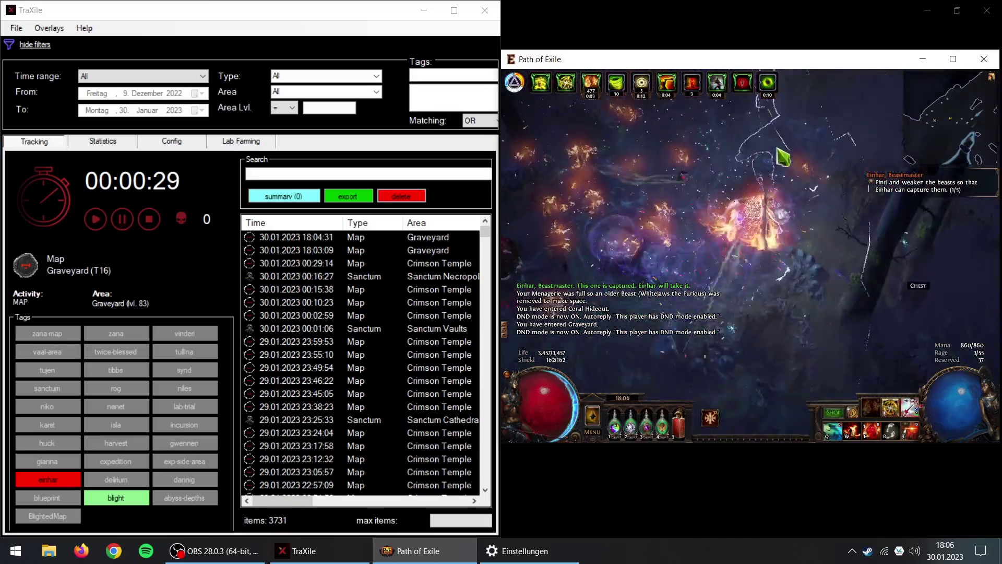
{"action": "left_click", "coordinate": [833, 245]}
{"action": "key", "text": "q"}
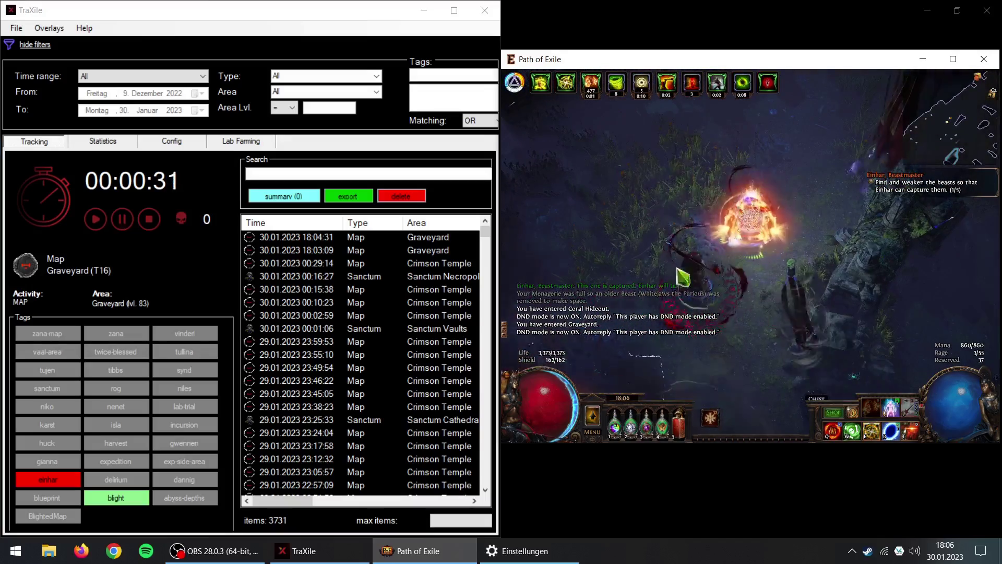
{"action": "key", "text": "t"}
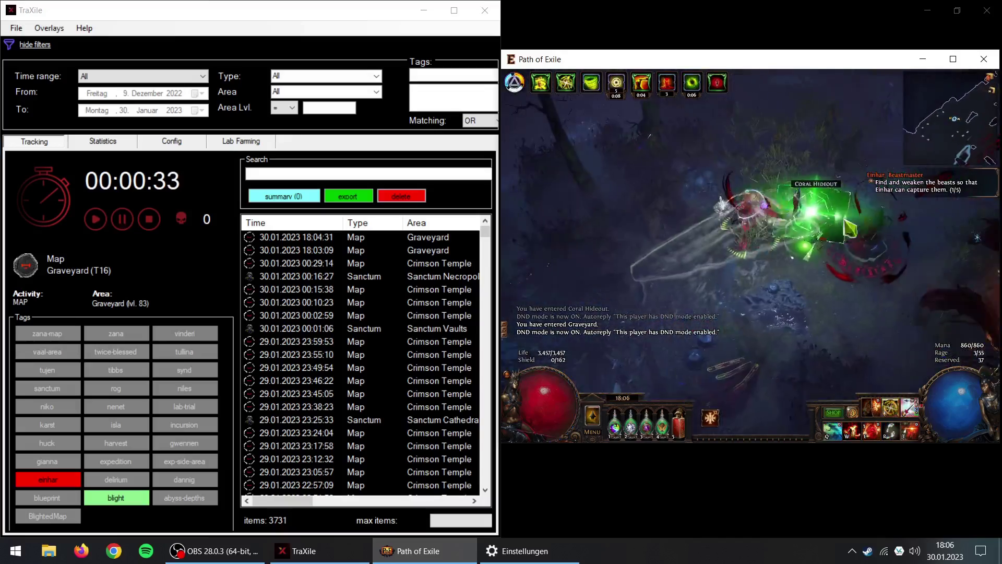
{"action": "left_click", "coordinate": [672, 245]}
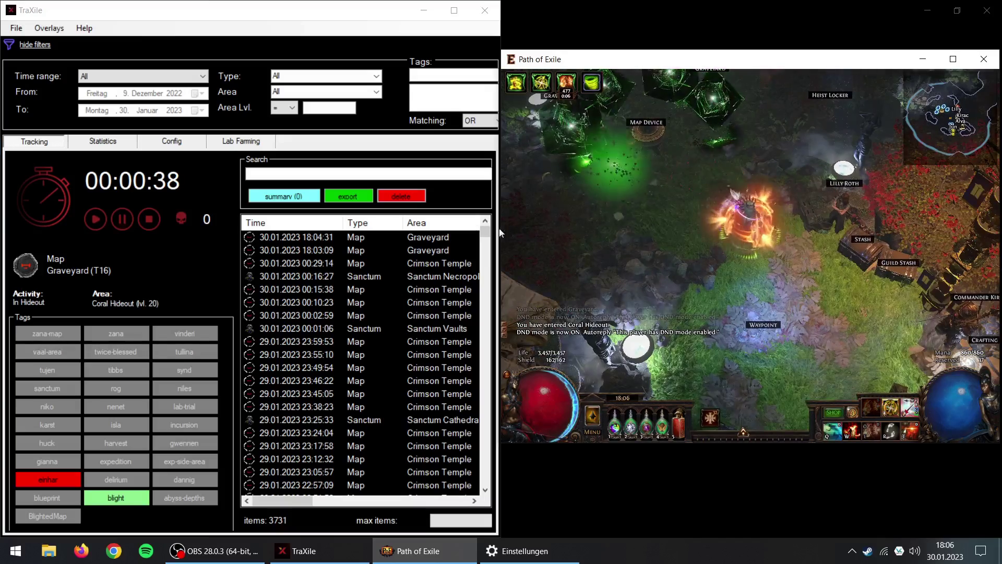
- Fetch a map from the stash's Maps 3.20 tab, load the map device and enter Ghetto
{"action": "left_click", "coordinate": [881, 261]}
{"action": "key", "text": "Escape"}
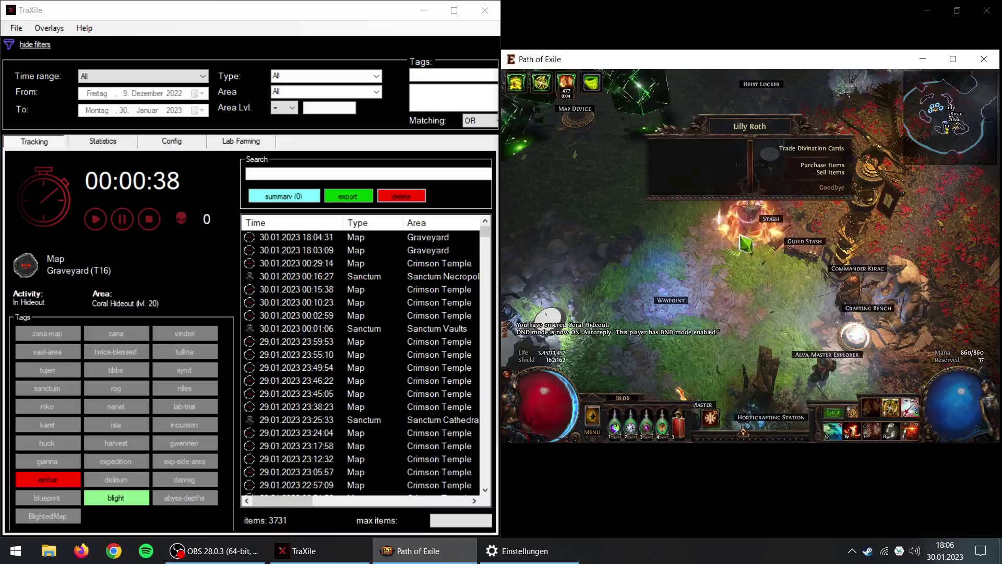
{"action": "left_click", "coordinate": [766, 234]}
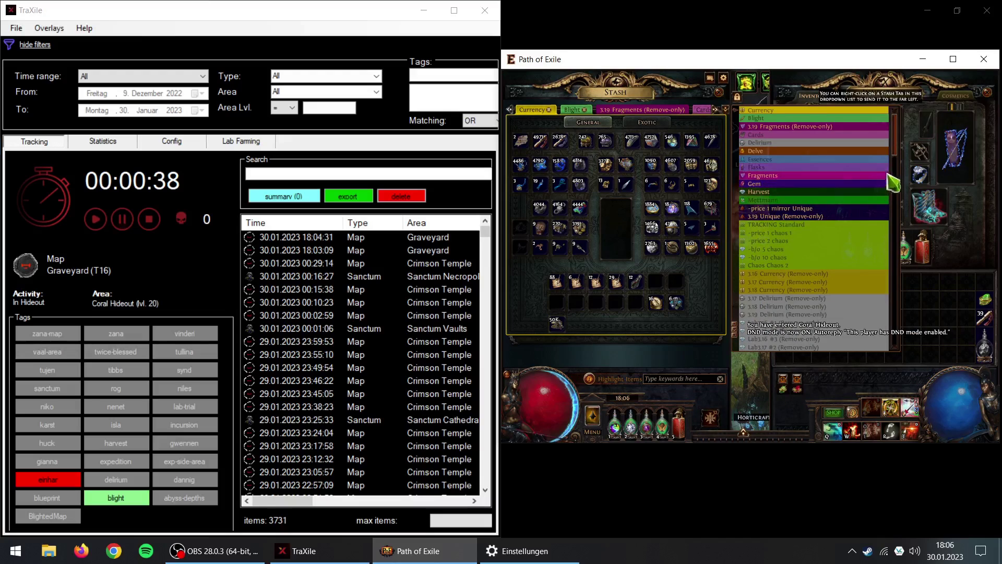
{"action": "scroll", "coordinate": [895, 181], "scroll_direction": "down", "scroll_amount": 5}
{"action": "left_click", "coordinate": [767, 216]}
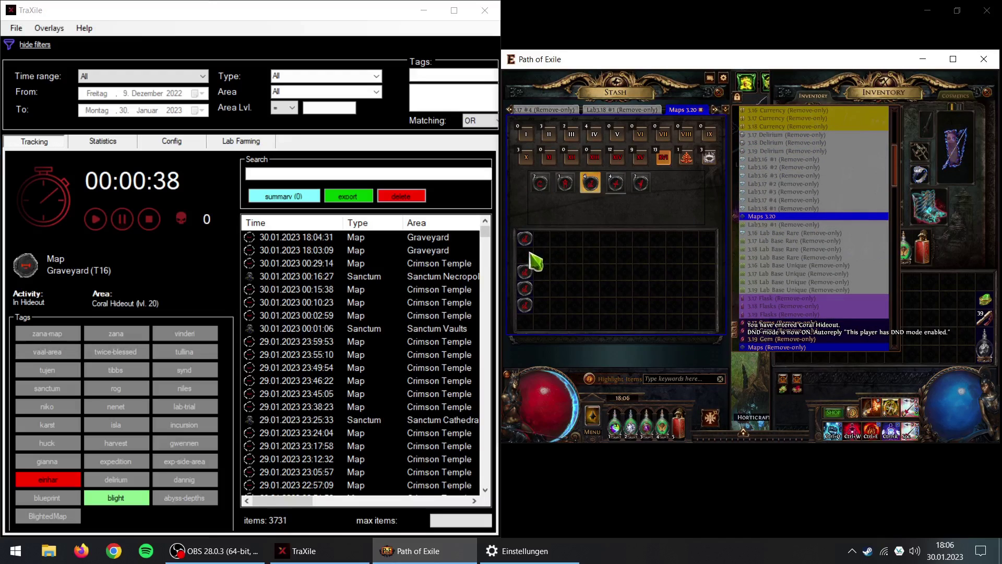
{"action": "key", "text": "Escape"}
{"action": "left_click", "coordinate": [626, 104]}
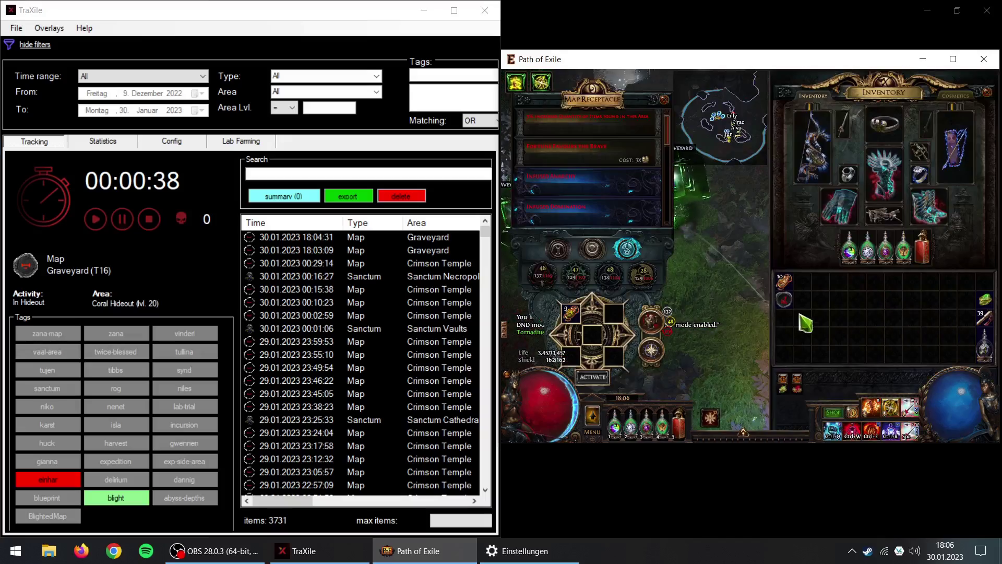
{"action": "key", "text": "Escape"}
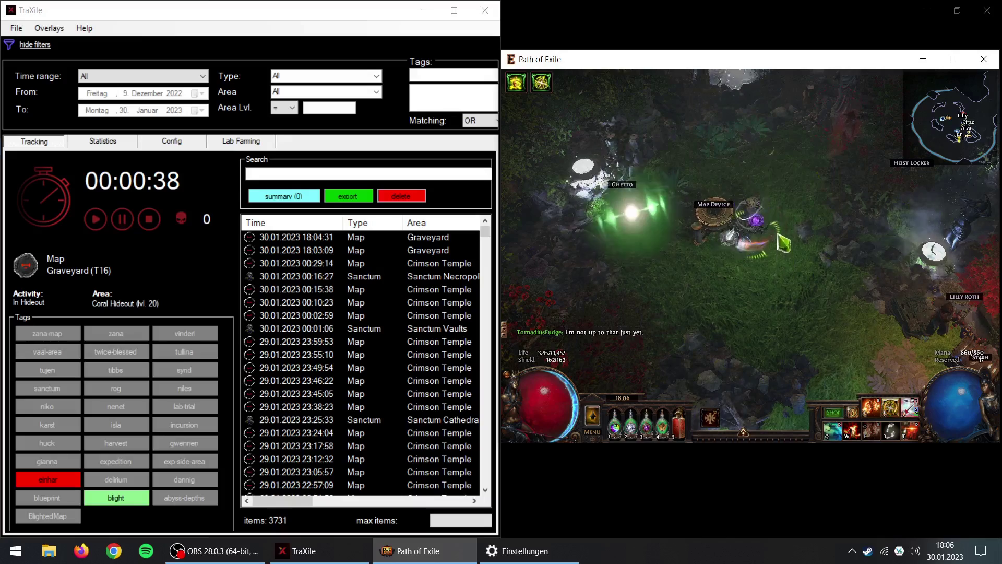
{"action": "left_click", "coordinate": [780, 243]}
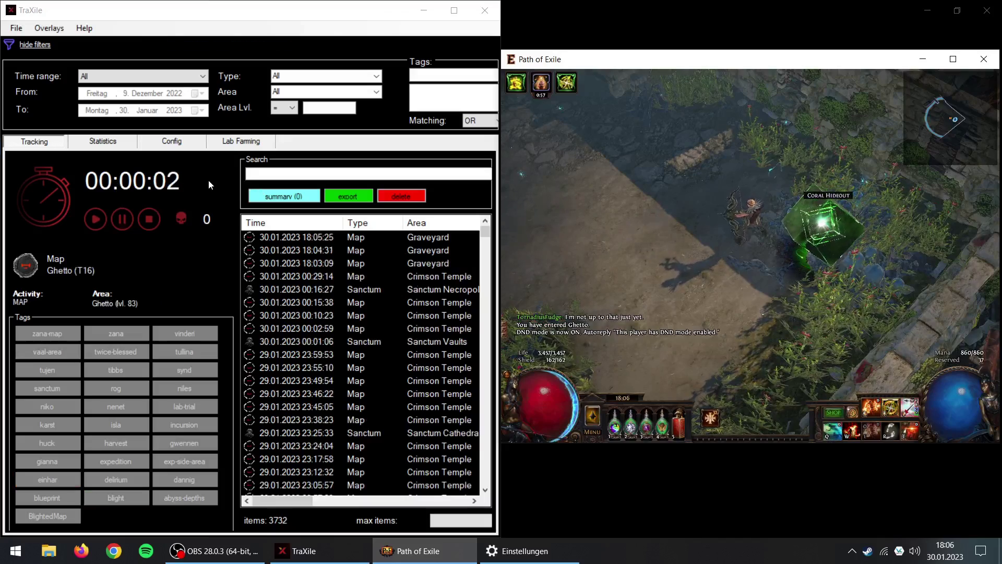
{"action": "left_click", "coordinate": [132, 217]}
{"action": "double_click", "coordinate": [327, 239]}
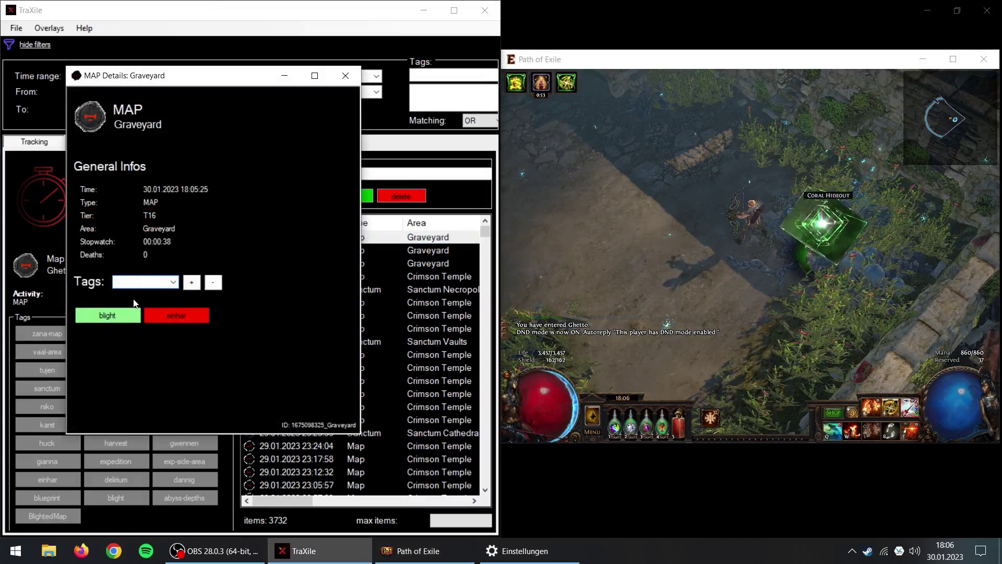
{"action": "left_click", "coordinate": [345, 75]}
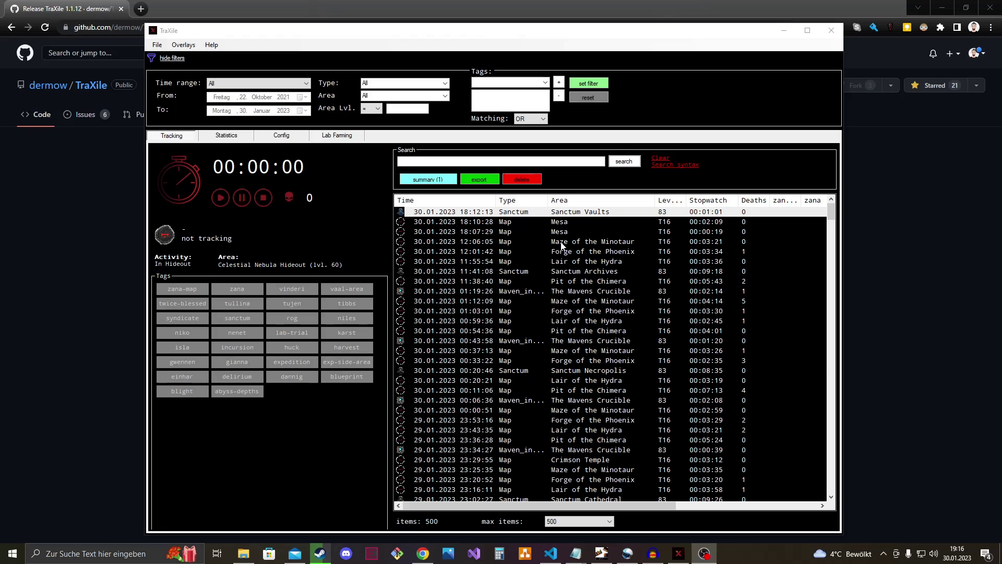
- Browse the Sanctum Archives, Mavens Crucible and Forest Encampment runs, then select the 18:10:28 Mesa run
{"action": "left_click", "coordinate": [449, 223]}
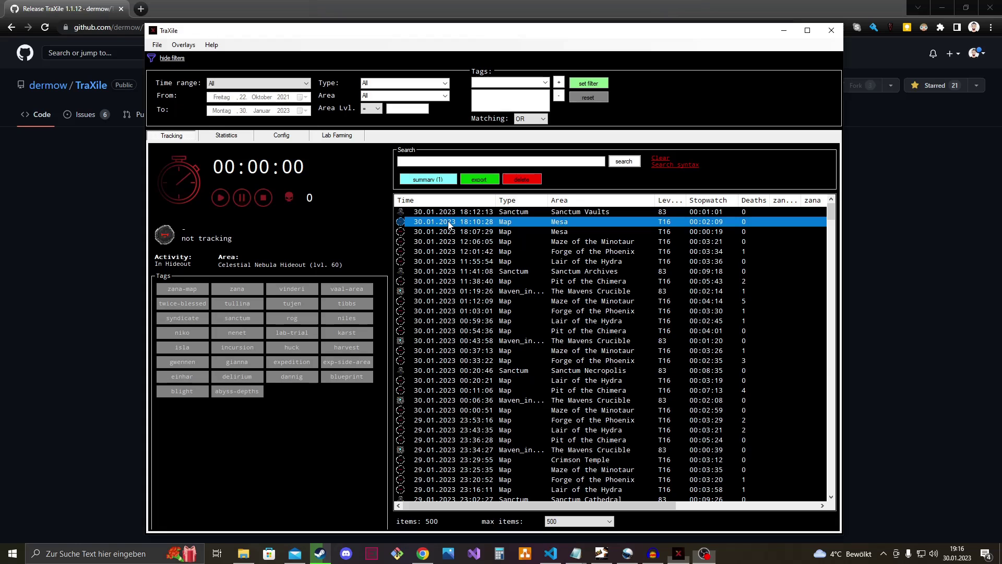
{"action": "left_click", "coordinate": [518, 272]}
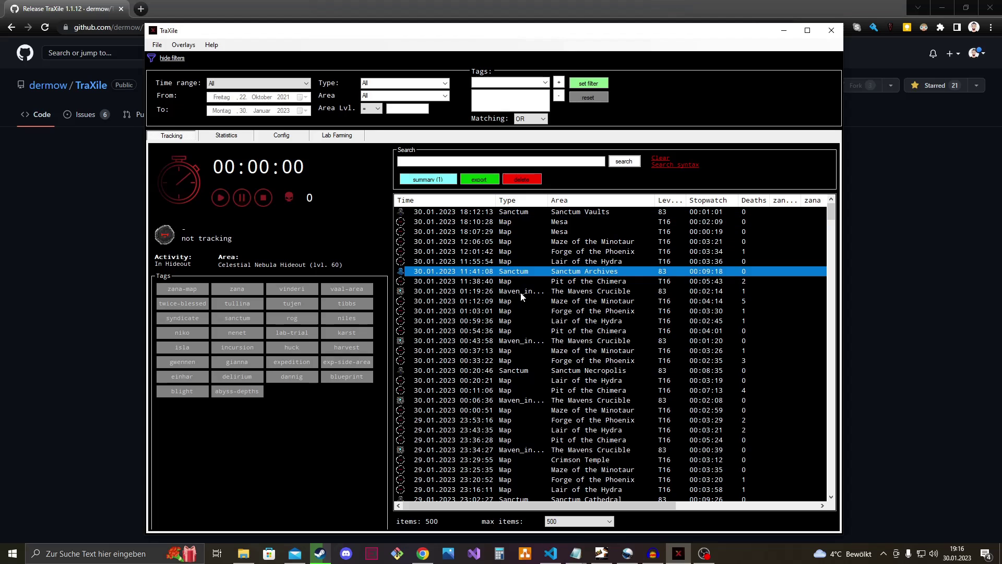
{"action": "left_click", "coordinate": [520, 294]}
{"action": "scroll", "coordinate": [541, 344], "scroll_direction": "down", "scroll_amount": 10}
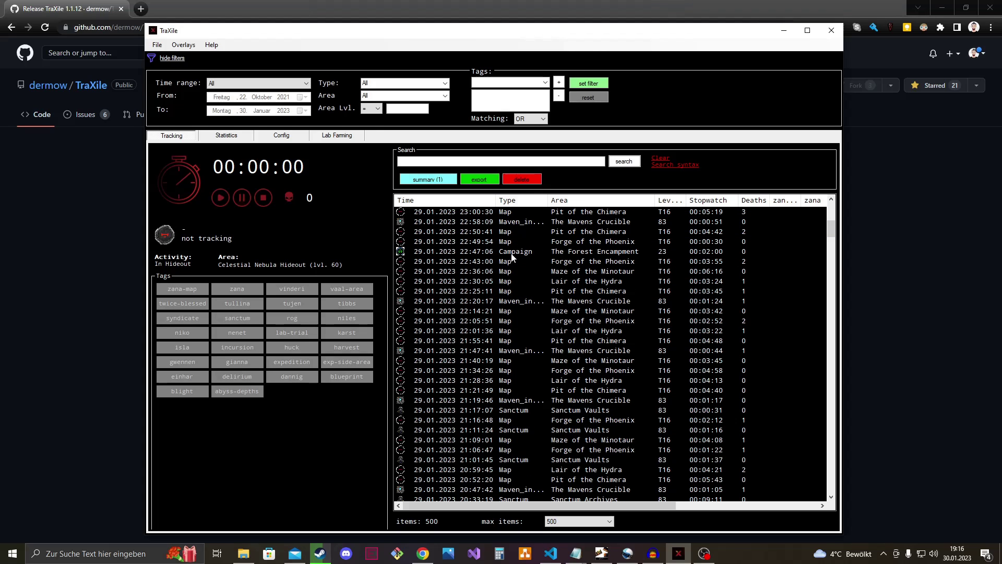
{"action": "left_click", "coordinate": [516, 252]}
{"action": "scroll", "coordinate": [527, 315], "scroll_direction": "down", "scroll_amount": 1}
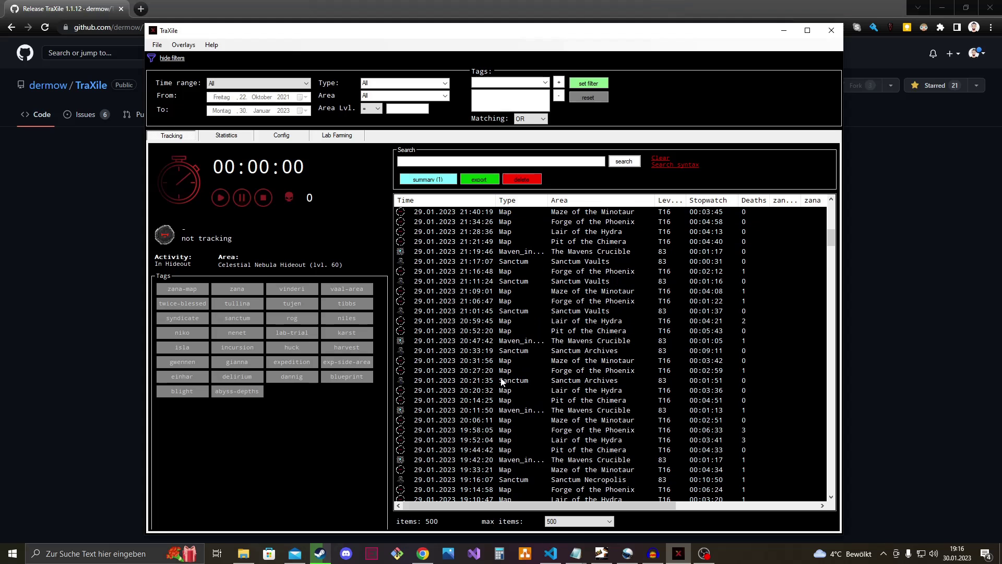
{"action": "scroll", "coordinate": [506, 360], "scroll_direction": "up", "scroll_amount": 12}
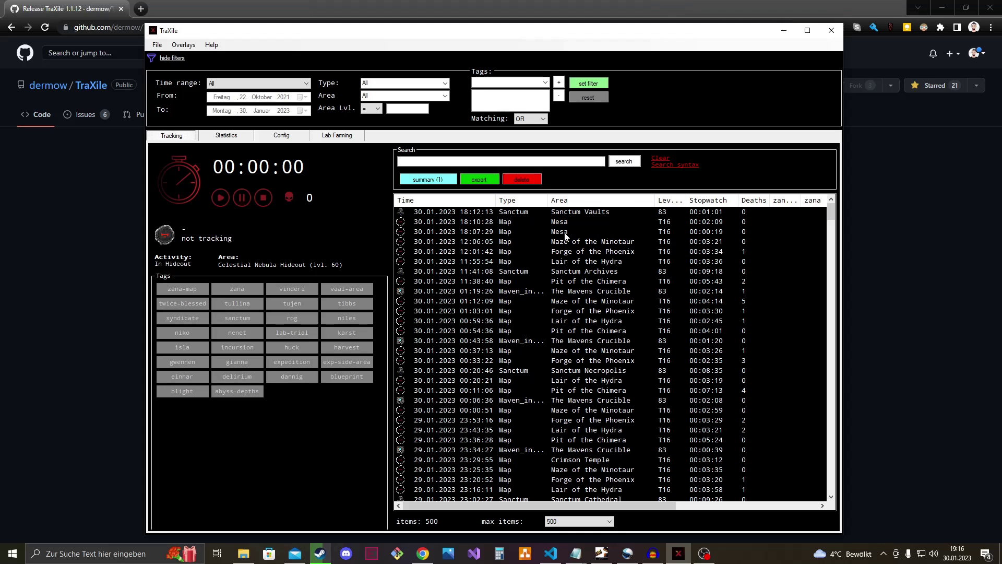
{"action": "left_click", "coordinate": [568, 223]}
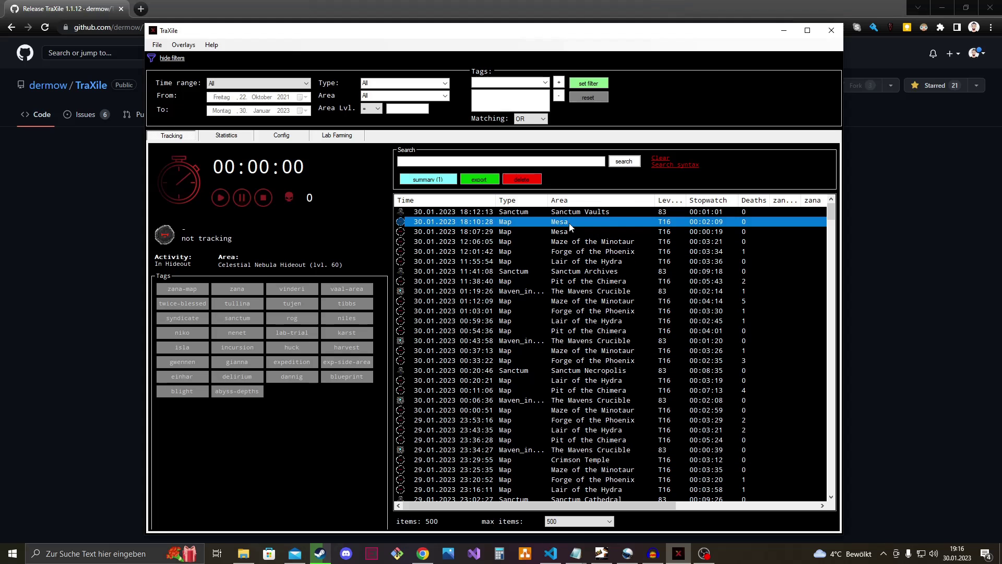
- Open the 18:10:28 Mesa run's MAP Details window, reposition it, then close it
{"action": "double_click", "coordinate": [455, 225]}
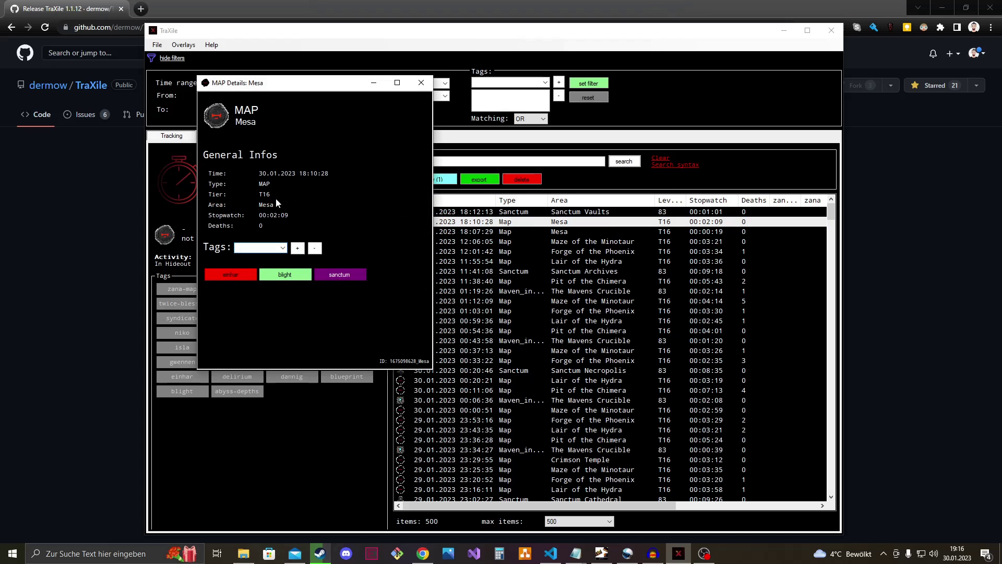
{"action": "left_click_drag", "start_coordinate": [307, 84], "coordinate": [408, 136]}
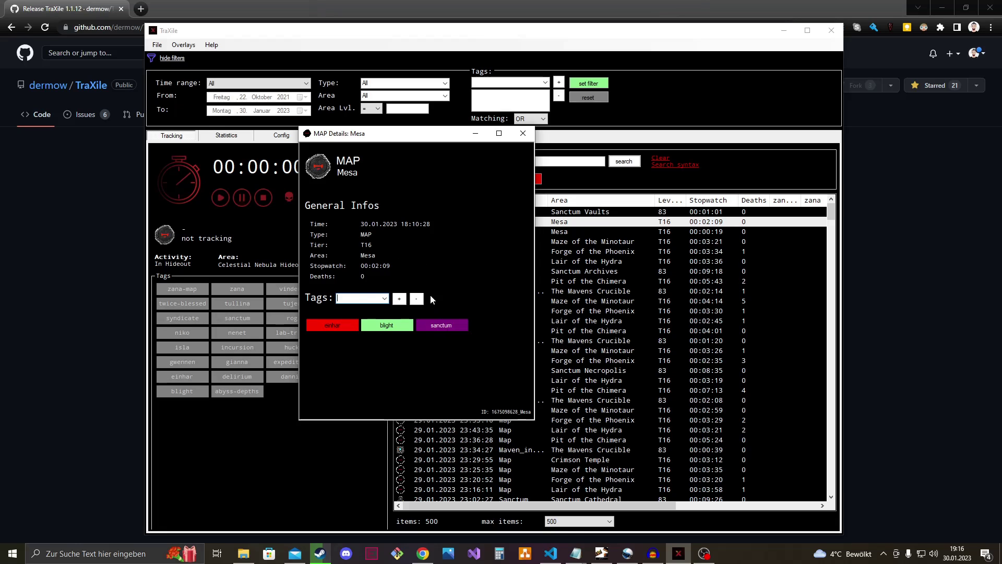
{"action": "left_click", "coordinate": [523, 133]}
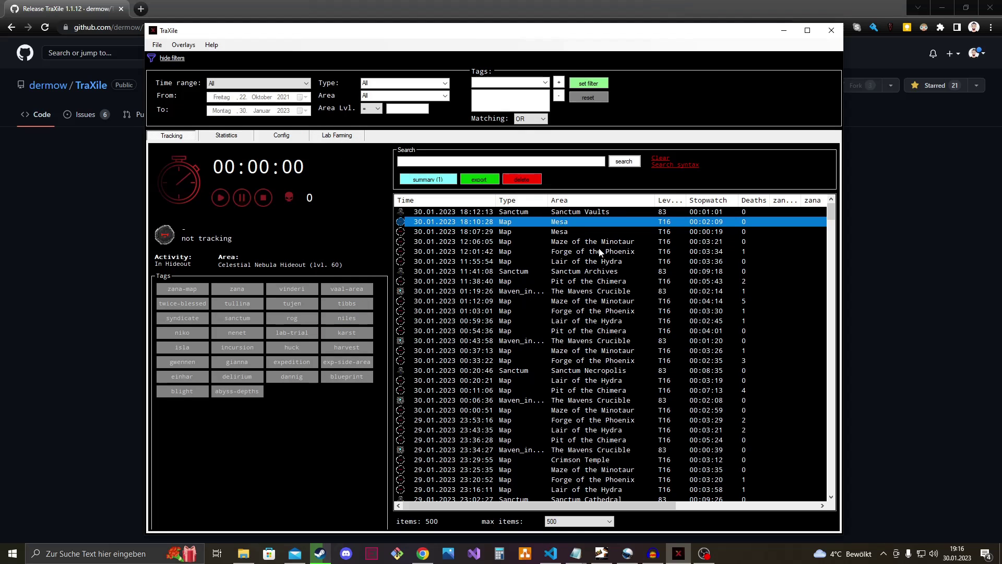
{"action": "left_click", "coordinate": [592, 292]}
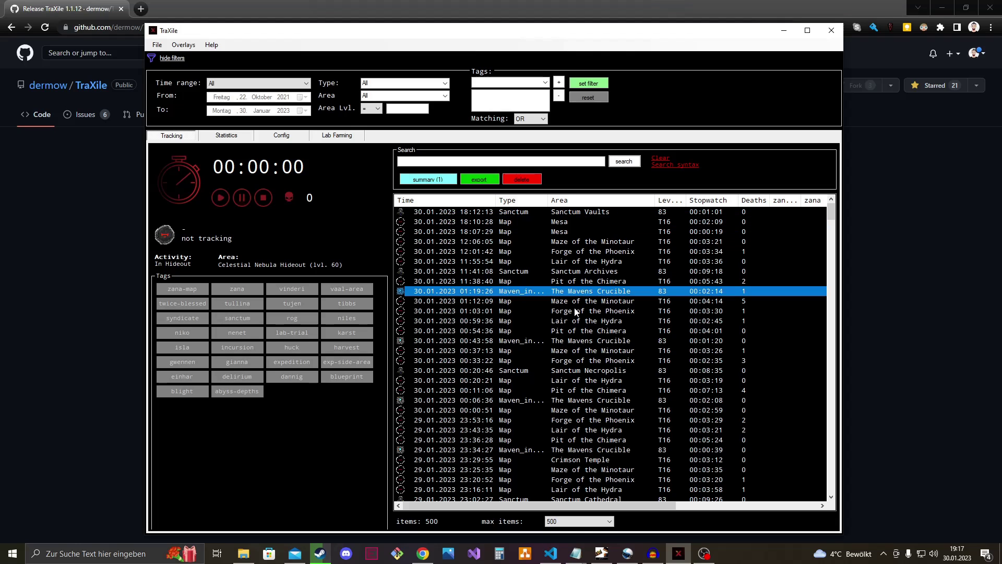
{"action": "left_click", "coordinate": [587, 332], "text": "shift"}
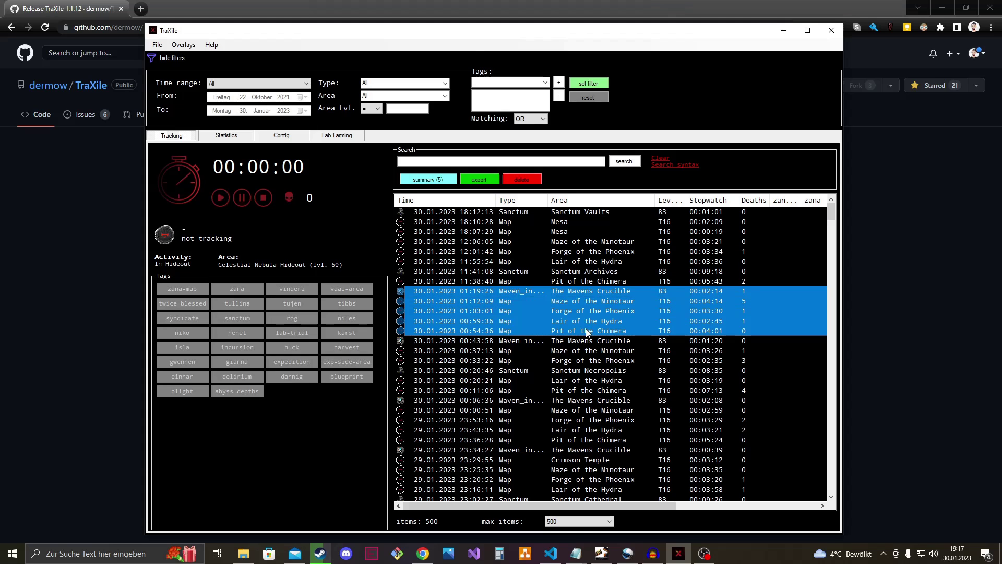
{"action": "left_click", "coordinate": [441, 181]}
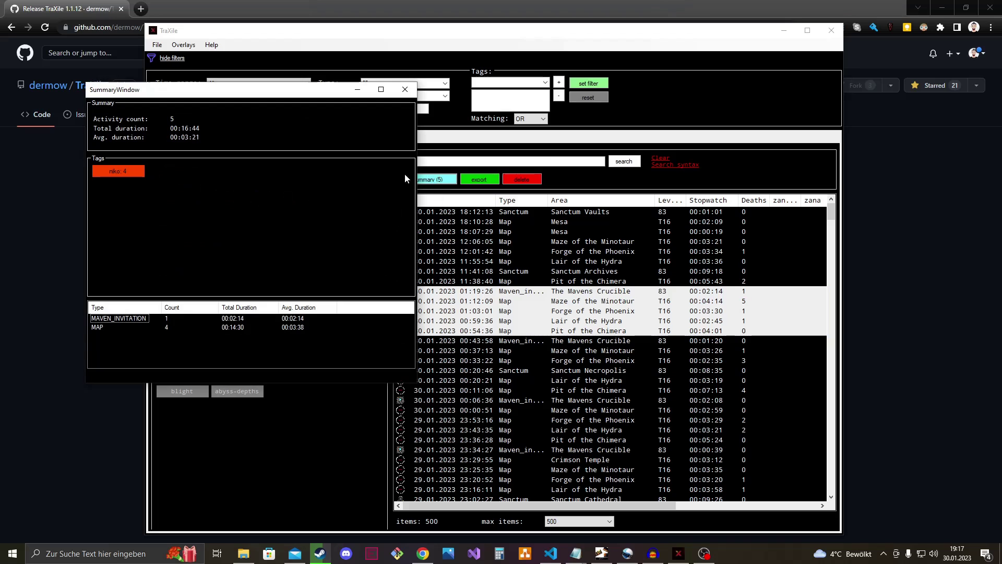
{"action": "left_click_drag", "start_coordinate": [203, 91], "coordinate": [363, 153]}
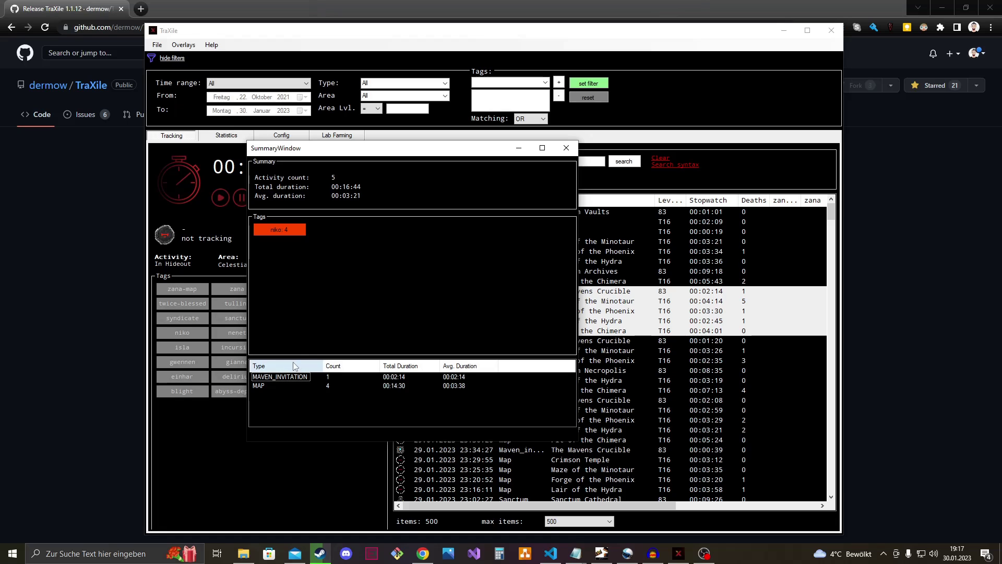
{"action": "left_click", "coordinate": [284, 377]}
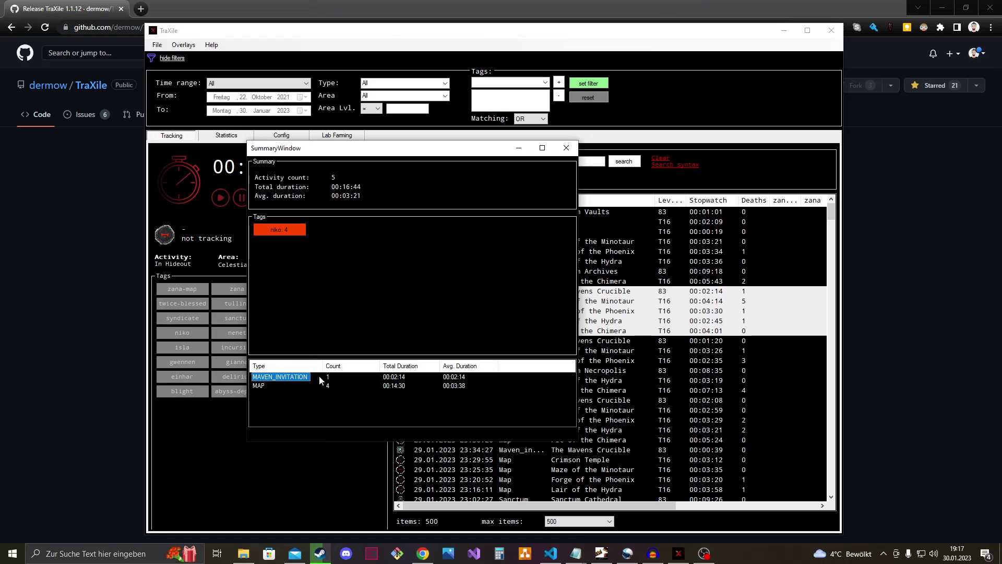
{"action": "left_click", "coordinate": [397, 378]}
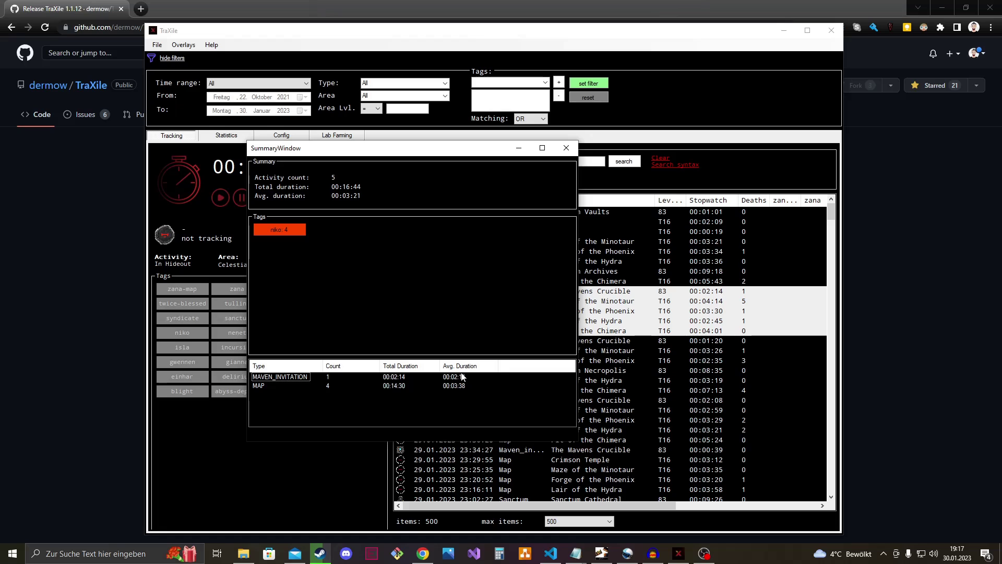
{"action": "left_click", "coordinate": [267, 385]}
{"action": "left_click", "coordinate": [446, 386], "text": "ctrl"}
{"action": "left_click", "coordinate": [562, 154]}
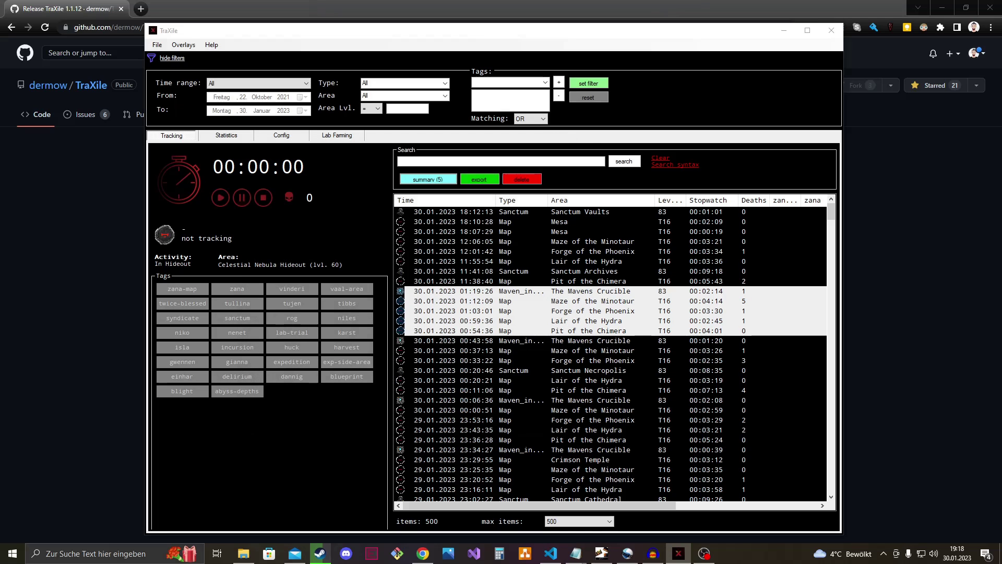
{"action": "left_click", "coordinate": [600, 232]}
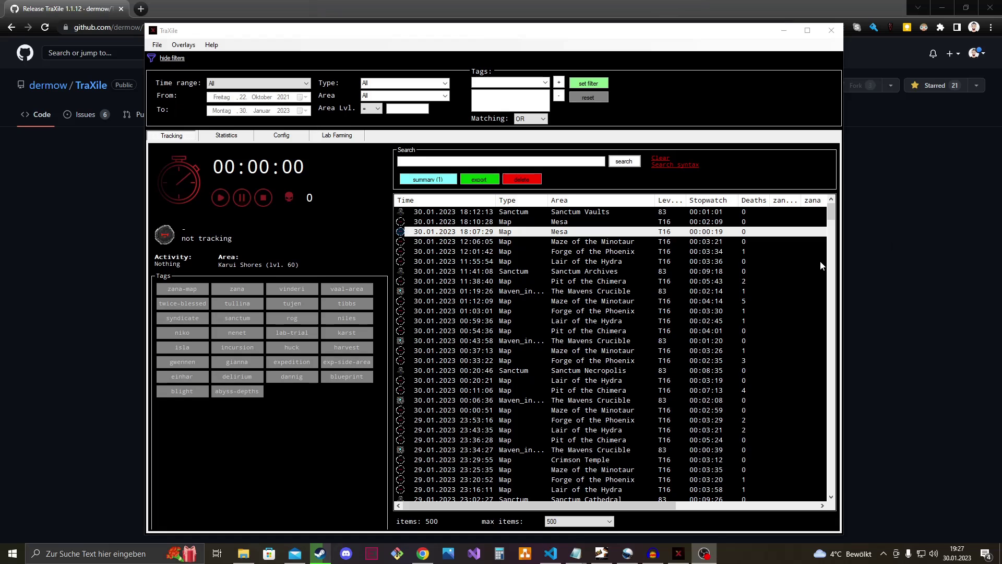
- Show the Statistics pie chart, toggling 'show Hideout' until Hideout's 1098.2 h is included
{"action": "left_click", "coordinate": [236, 139]}
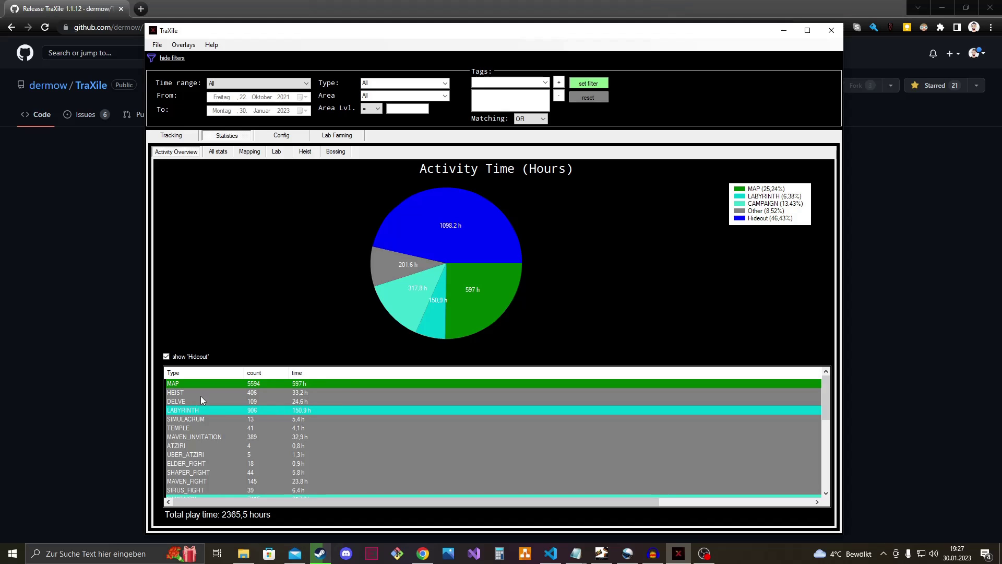
{"action": "scroll", "coordinate": [236, 418], "scroll_direction": "down", "scroll_amount": 7}
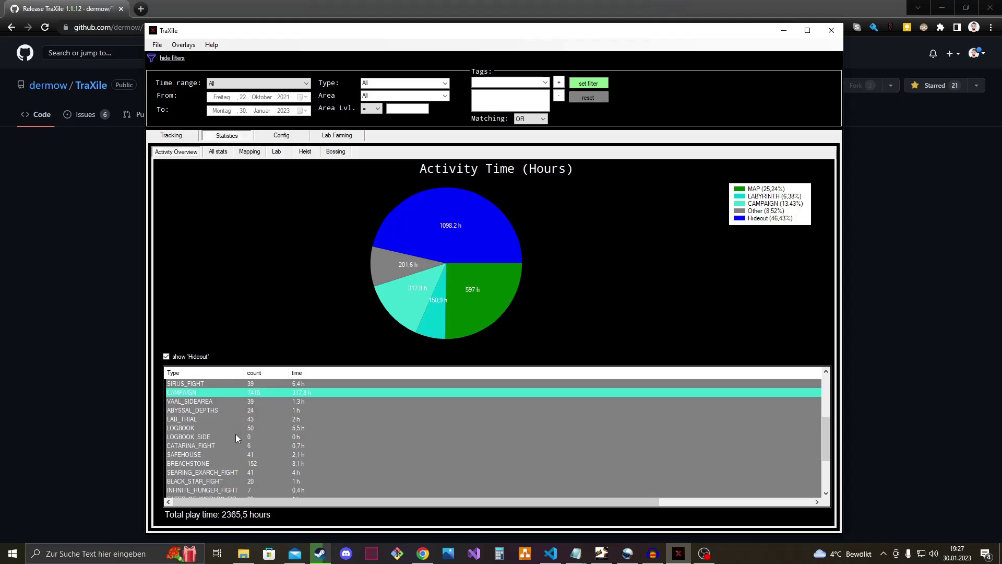
{"action": "scroll", "coordinate": [235, 437], "scroll_direction": "up", "scroll_amount": 7}
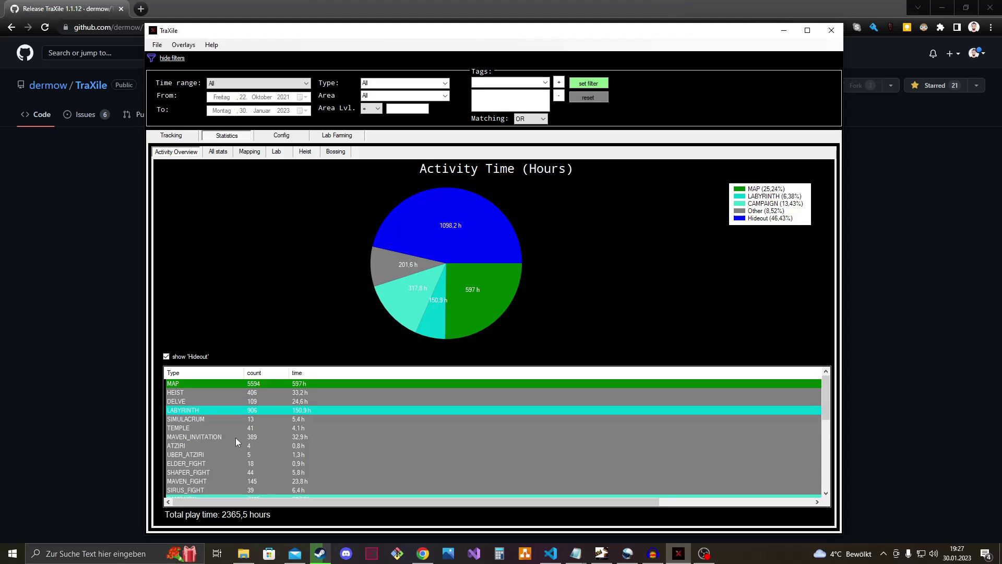
{"action": "left_click", "coordinate": [189, 358]}
{"action": "left_click", "coordinate": [190, 358]}
{"action": "left_click", "coordinate": [190, 358]}
{"action": "left_click", "coordinate": [190, 359]}
{"action": "left_click", "coordinate": [190, 359]}
{"action": "left_click", "coordinate": [187, 359]}
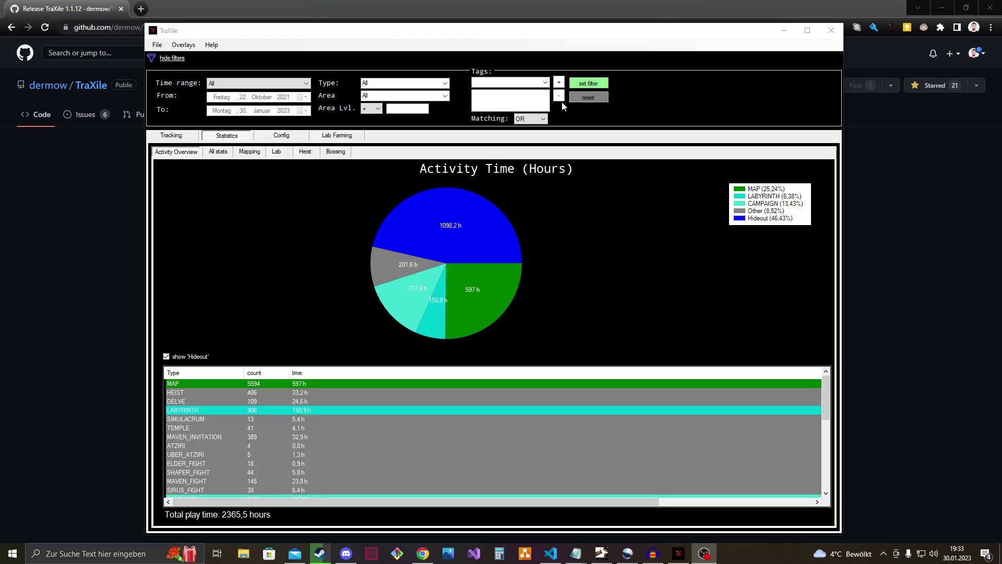
- In All stats, chart Death count, then Drox tried, then AreaChanges over 22.10.2021–30.01.2023
{"action": "left_click", "coordinate": [218, 152]}
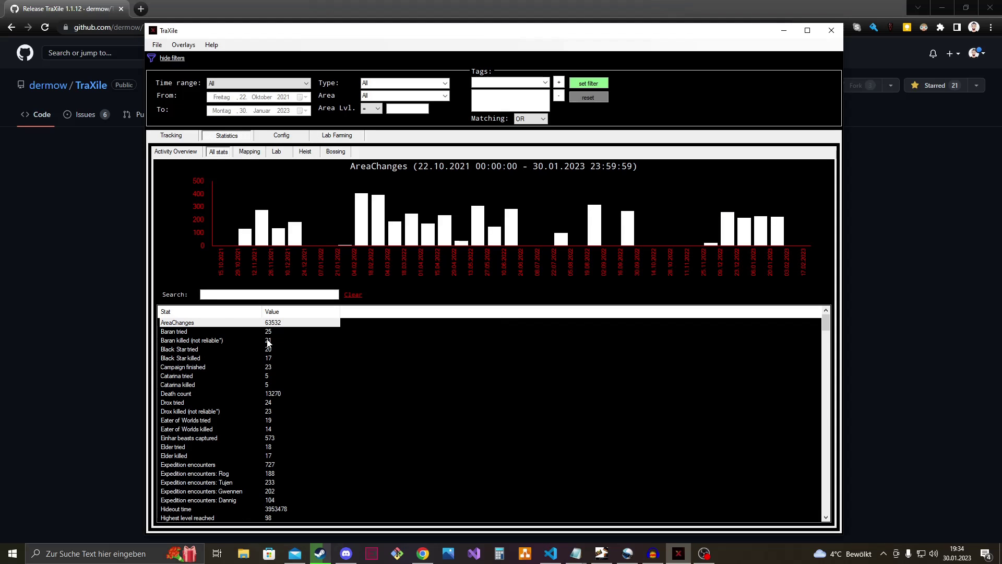
{"action": "left_click", "coordinate": [191, 394]}
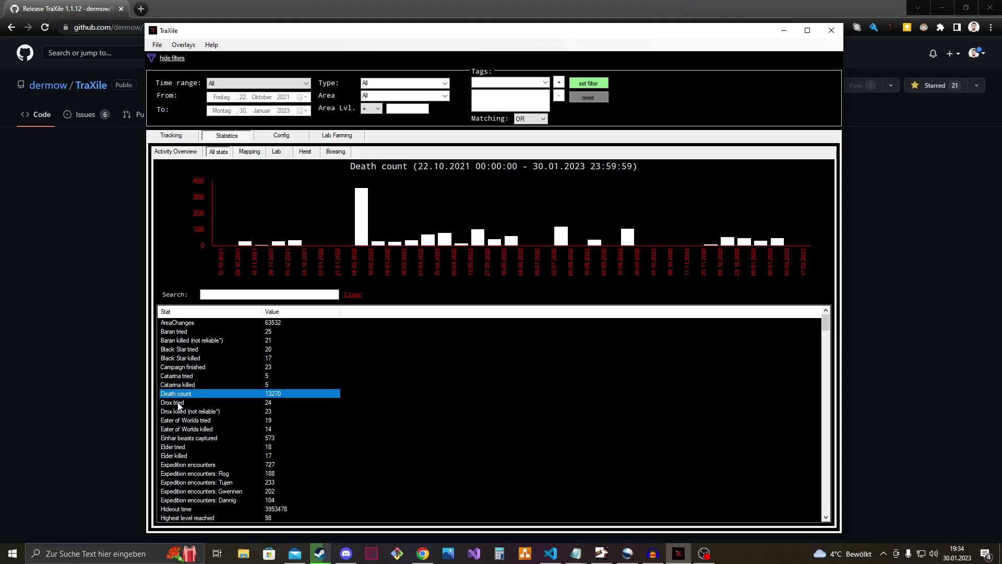
{"action": "left_click", "coordinate": [178, 403]}
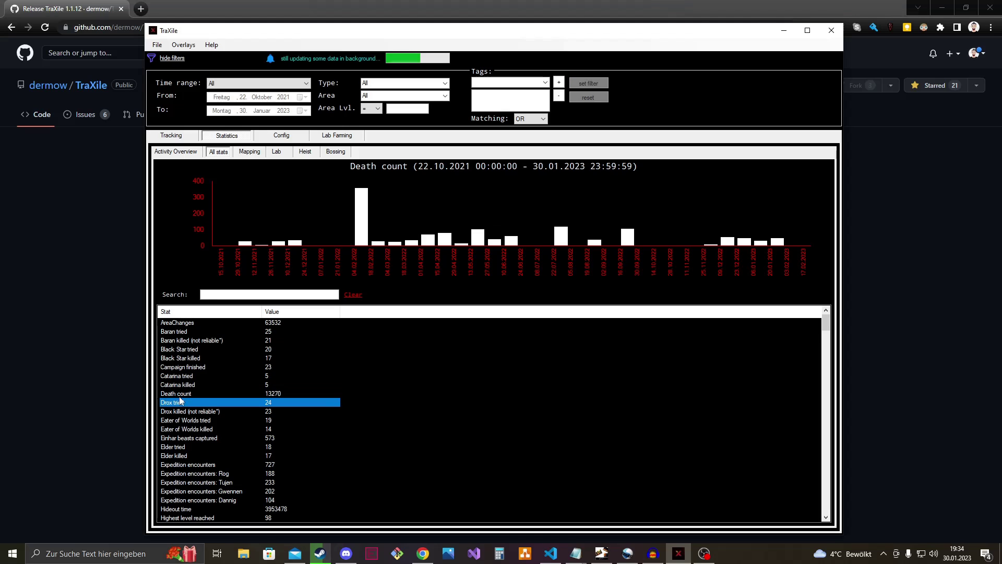
{"action": "left_click", "coordinate": [188, 326]}
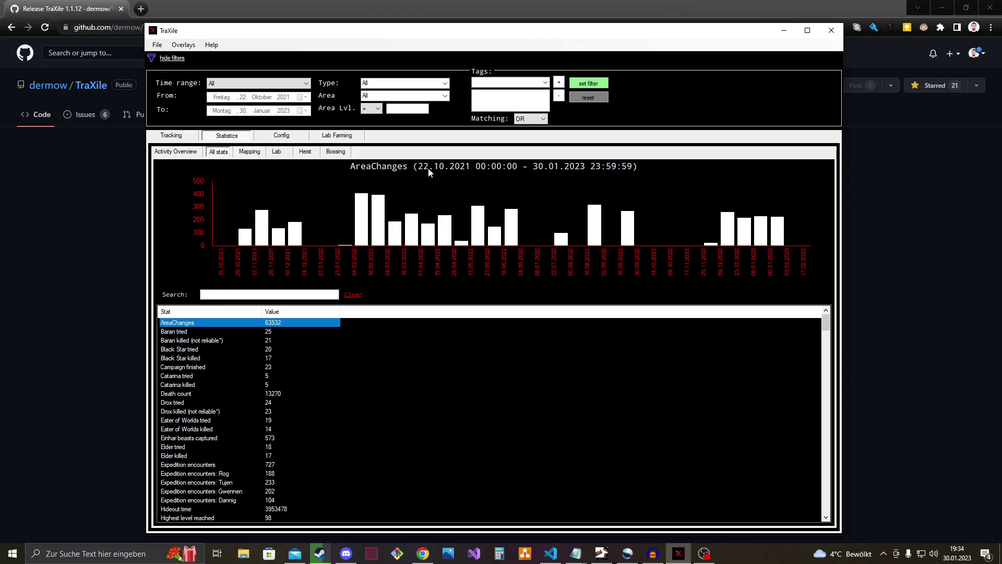
{"action": "left_click", "coordinate": [284, 294]}
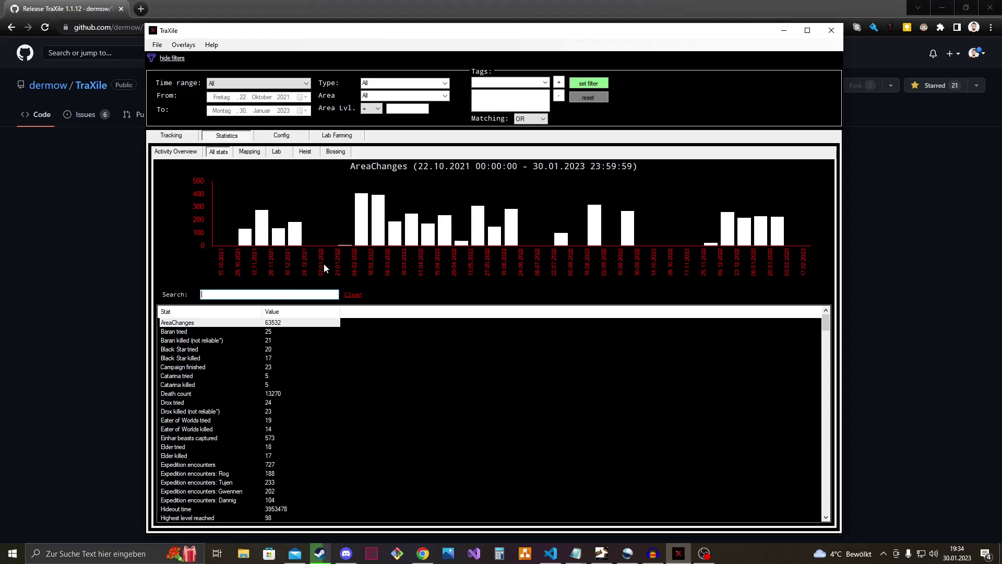
- Search the stats for 'Atoll' and chart Maps done: Atoll, which stands at 56
{"action": "type", "text": "Atoll"}
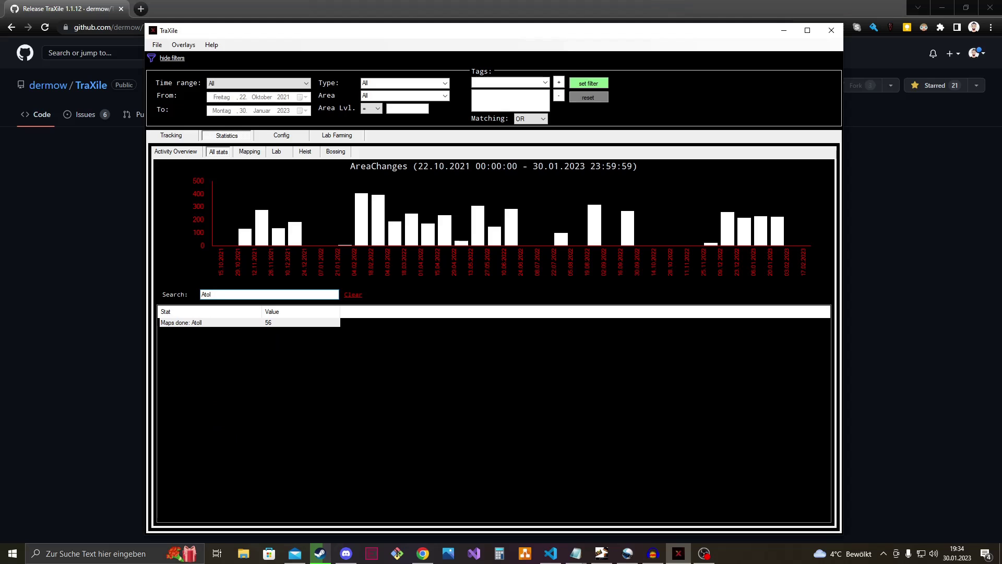
{"action": "left_click", "coordinate": [180, 326]}
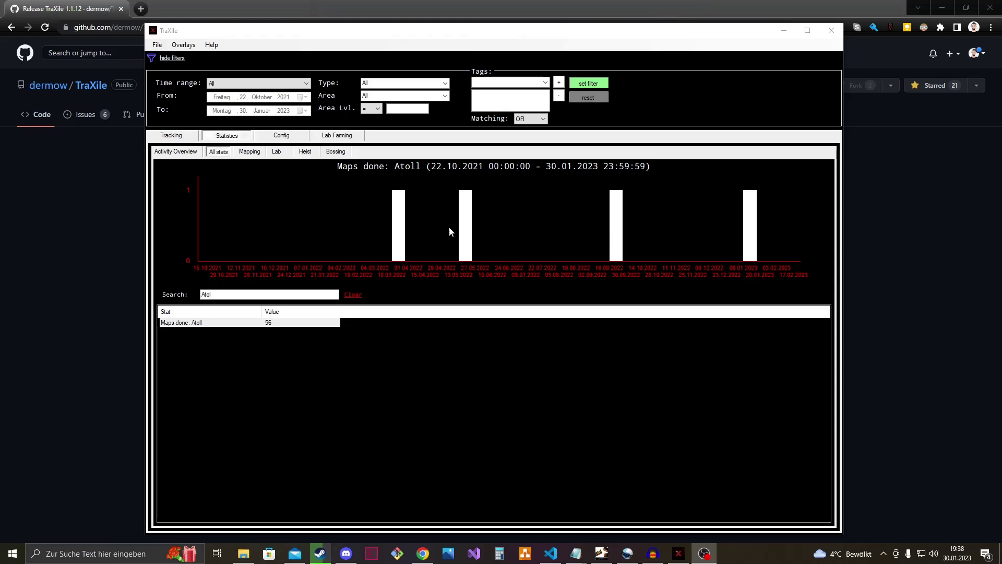
- In Mapping statistics, select Strand, Crimson Temple and Dunes in the Top 10 Maps
{"action": "left_click", "coordinate": [249, 152]}
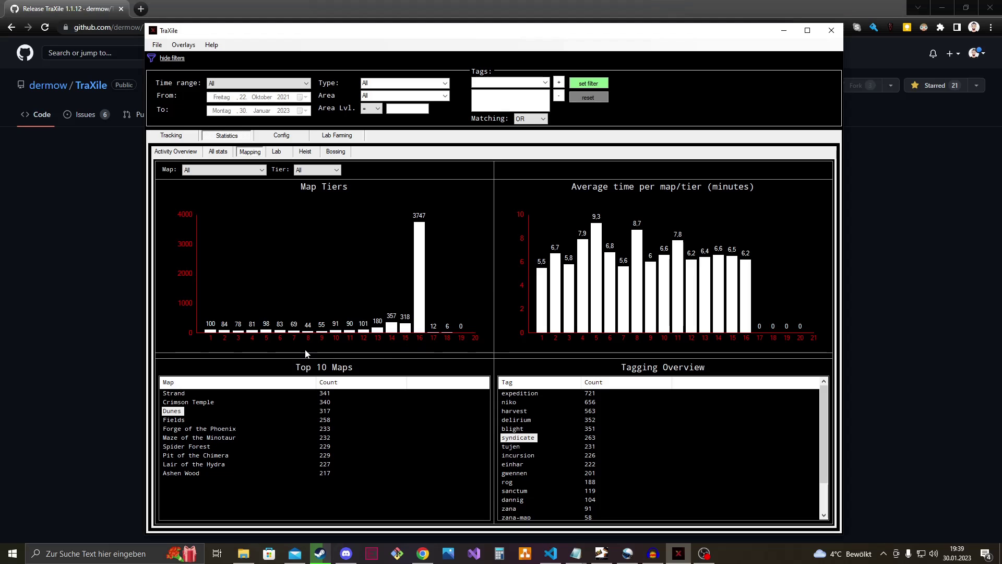
{"action": "left_click", "coordinate": [171, 395]}
{"action": "left_click", "coordinate": [204, 404]}
{"action": "left_click", "coordinate": [172, 411]}
- Select the expedition, niko, harvest, delirium, blight and syndicate tag totals in the Tagging Overview
{"action": "left_click", "coordinate": [521, 395]}
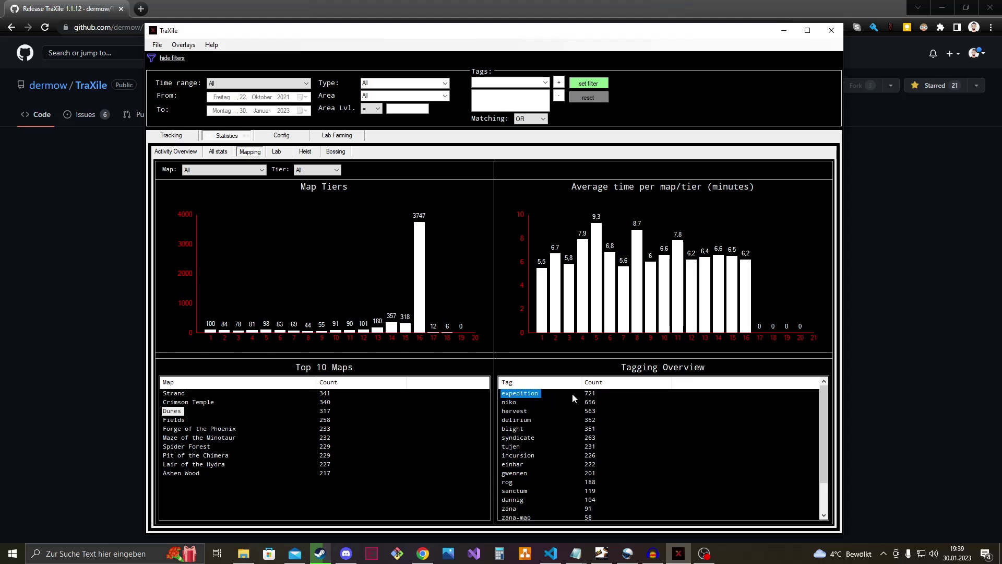
{"action": "left_click", "coordinate": [515, 403]}
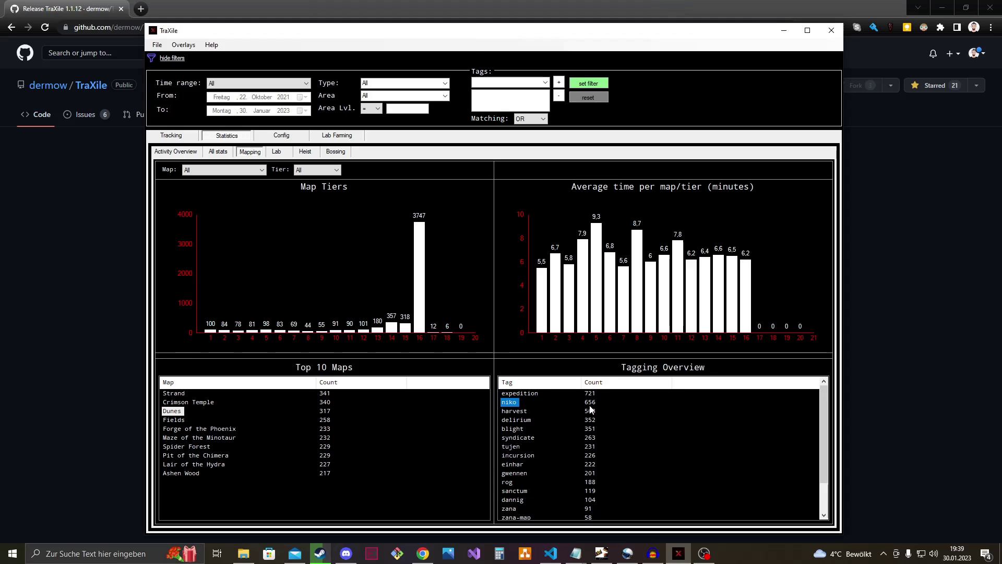
{"action": "left_click", "coordinate": [526, 411]}
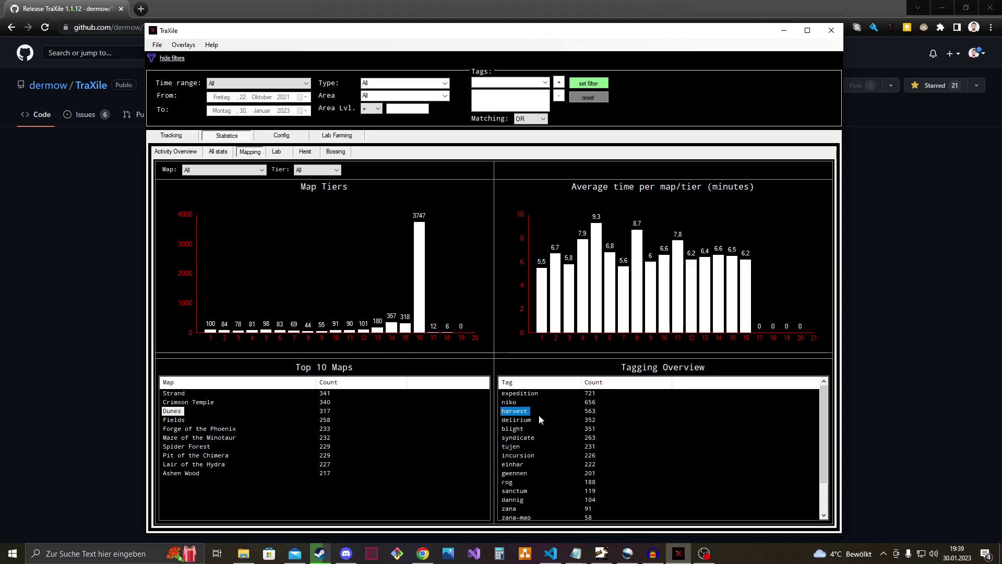
{"action": "left_click", "coordinate": [542, 421]}
{"action": "left_click", "coordinate": [518, 429]}
{"action": "left_click", "coordinate": [515, 437]}
{"action": "key", "text": "Up"}
{"action": "key", "text": "Up"}
{"action": "key", "text": "Up"}
{"action": "key", "text": "Down"}
{"action": "key", "text": "Down"}
{"action": "key", "text": "Down"}
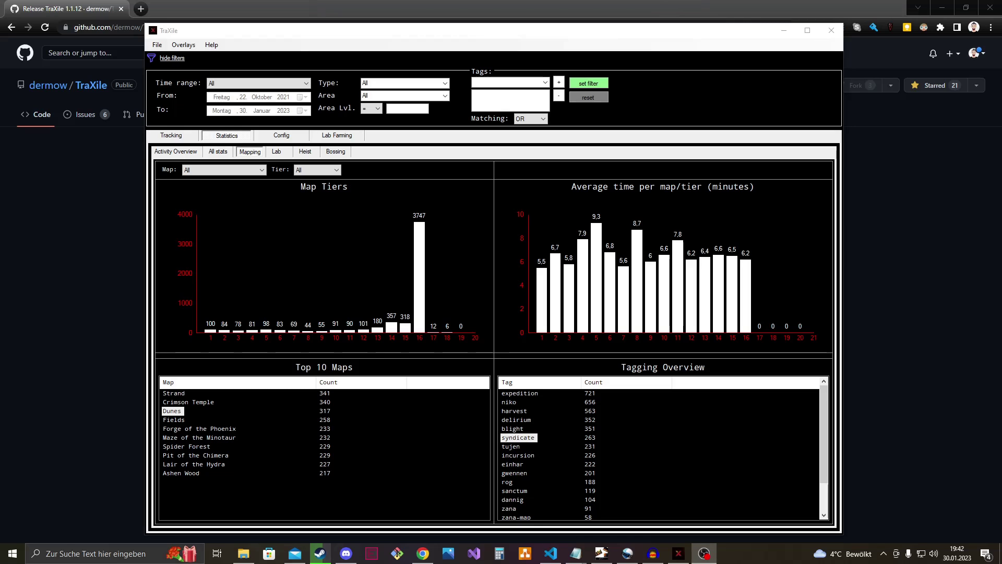
- Look through the Lab and Heist statistics, ending on Bossing with The Maven's 127 kills
{"action": "left_click", "coordinate": [278, 151]}
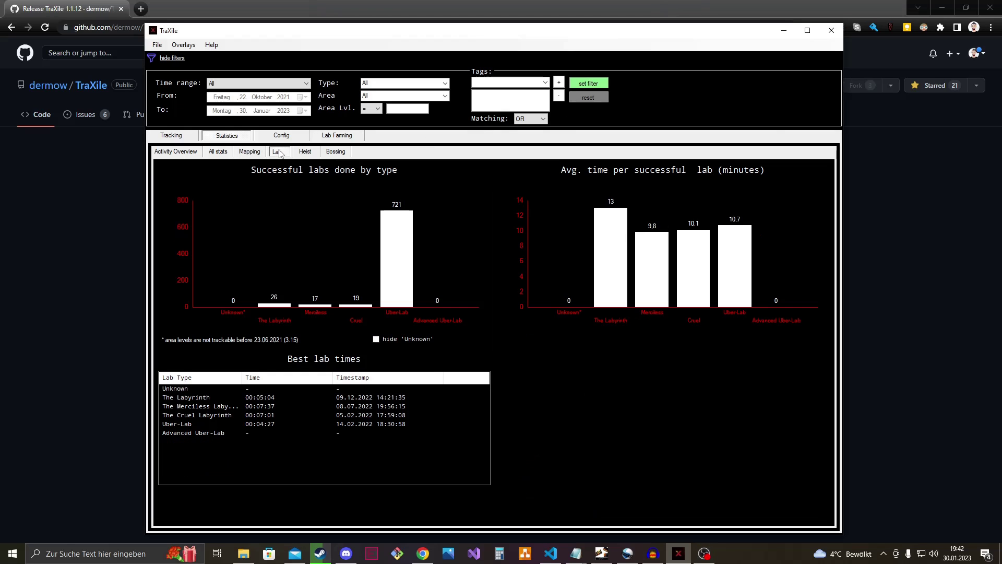
{"action": "left_click", "coordinate": [305, 153]}
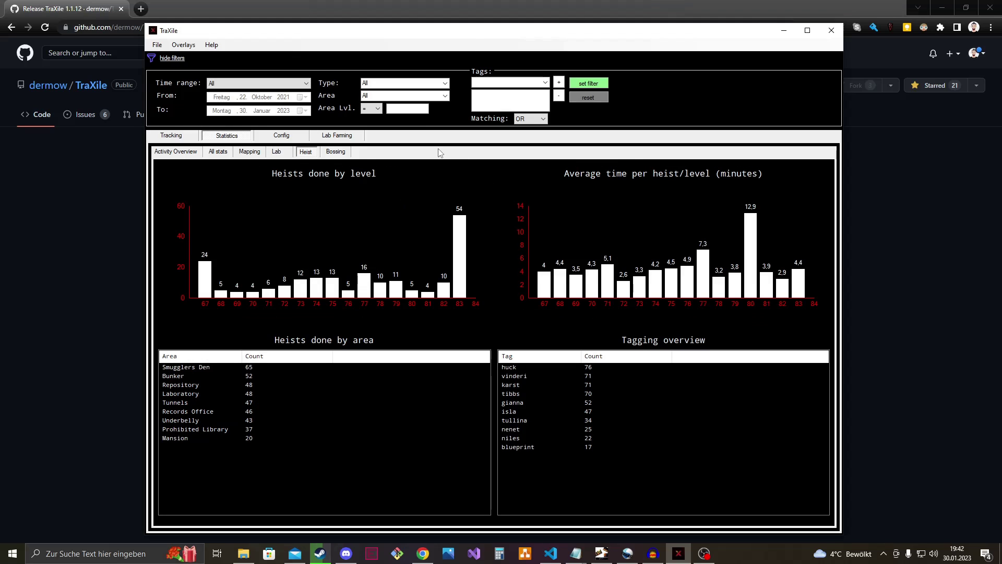
{"action": "left_click", "coordinate": [343, 153]}
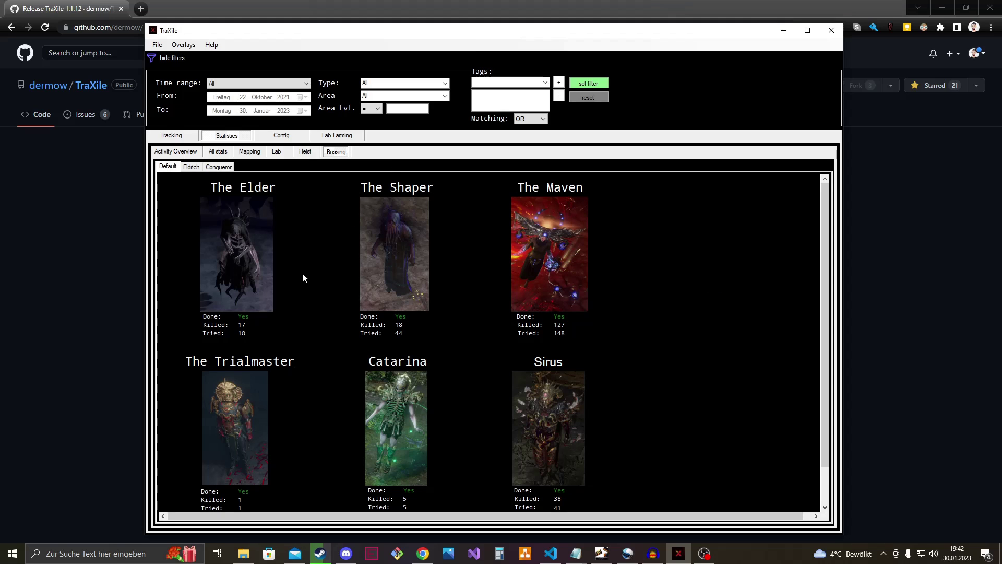
{"action": "left_click", "coordinate": [193, 170]}
{"action": "left_click", "coordinate": [217, 168]}
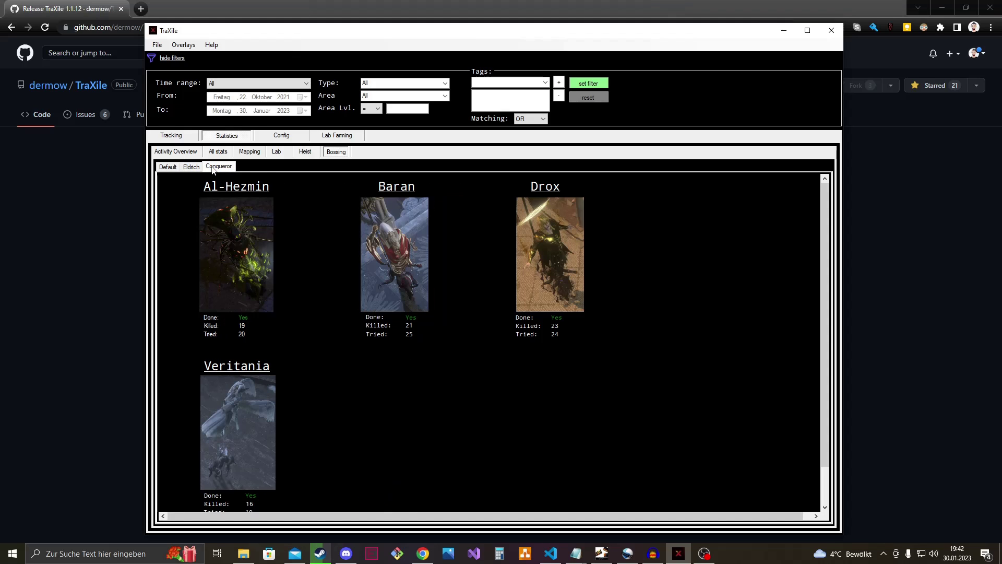
{"action": "left_click", "coordinate": [171, 167]}
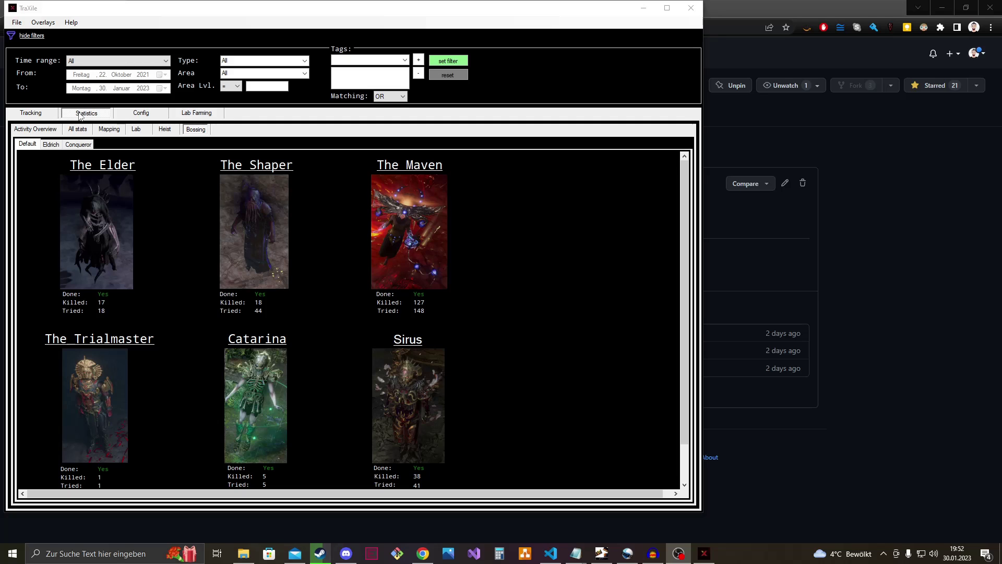
- Filter the statistics time range to Current League: Sanctum (3.20)
{"action": "left_click", "coordinate": [30, 129]}
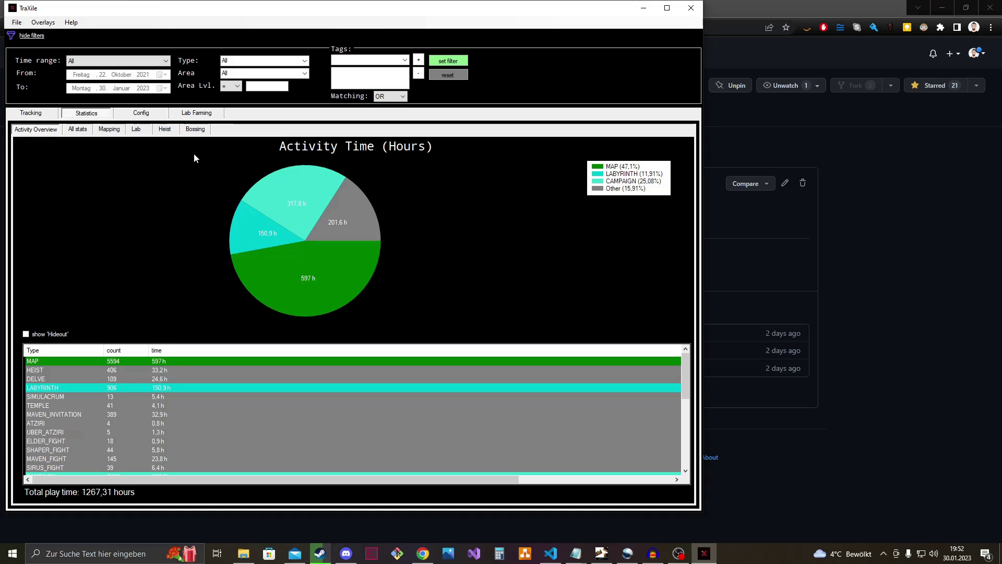
{"action": "left_click", "coordinate": [165, 61]}
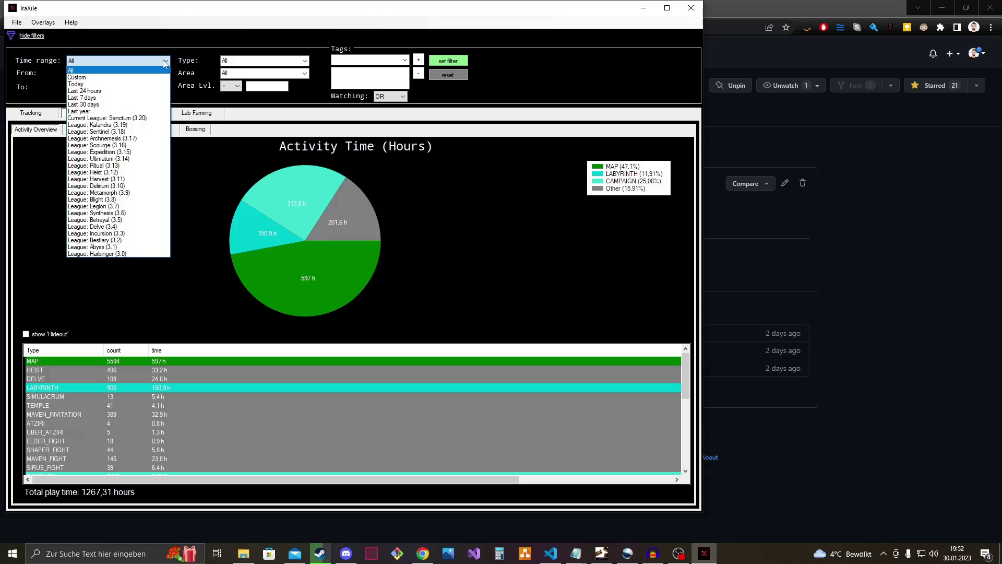
{"action": "left_click", "coordinate": [165, 61]}
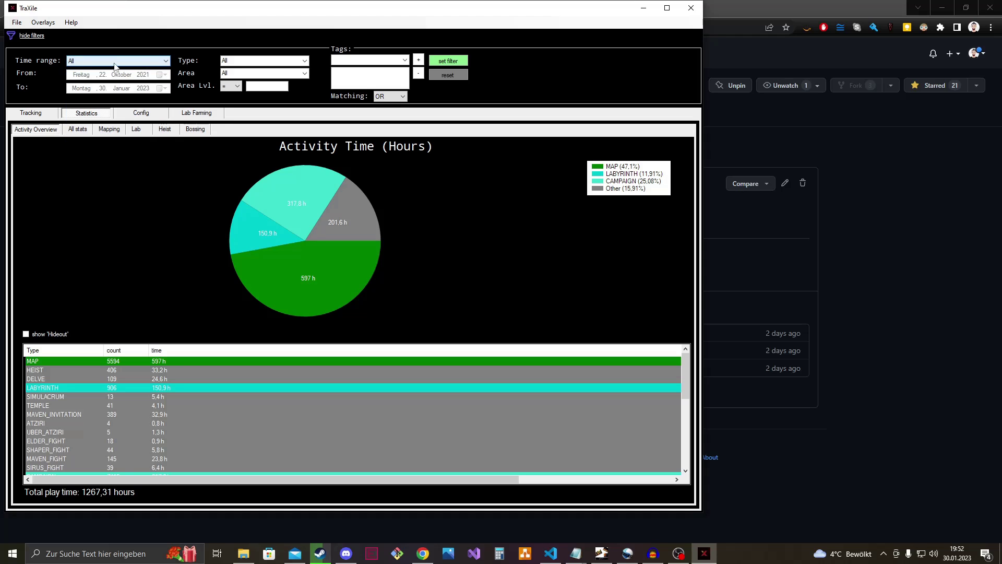
{"action": "left_click", "coordinate": [154, 62]}
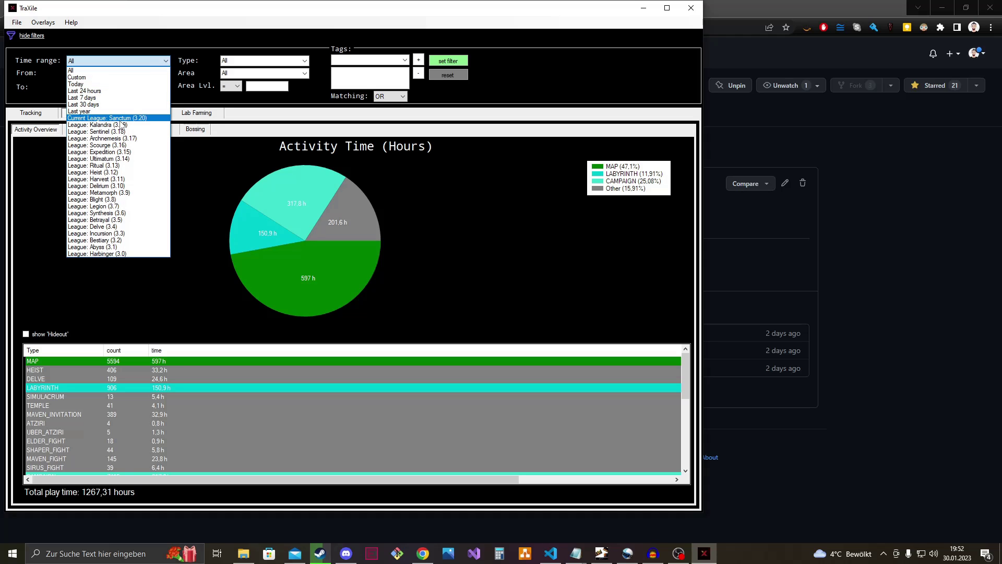
{"action": "left_click", "coordinate": [113, 119]}
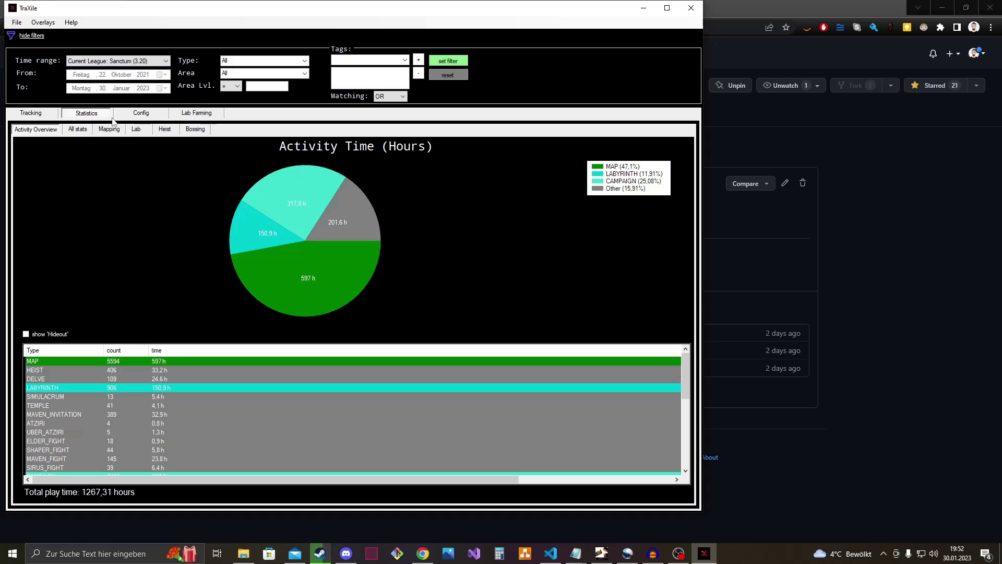
{"action": "left_click", "coordinate": [440, 63]}
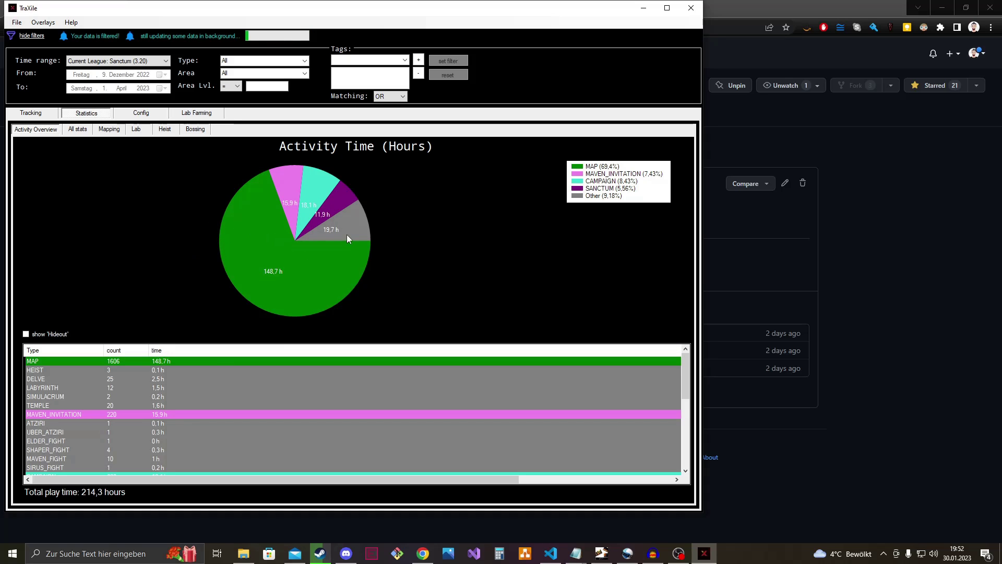
- Chart Death count and Einhar beasts captured in All stats, then view the league's Mapping statistics
{"action": "left_click", "coordinate": [72, 130]}
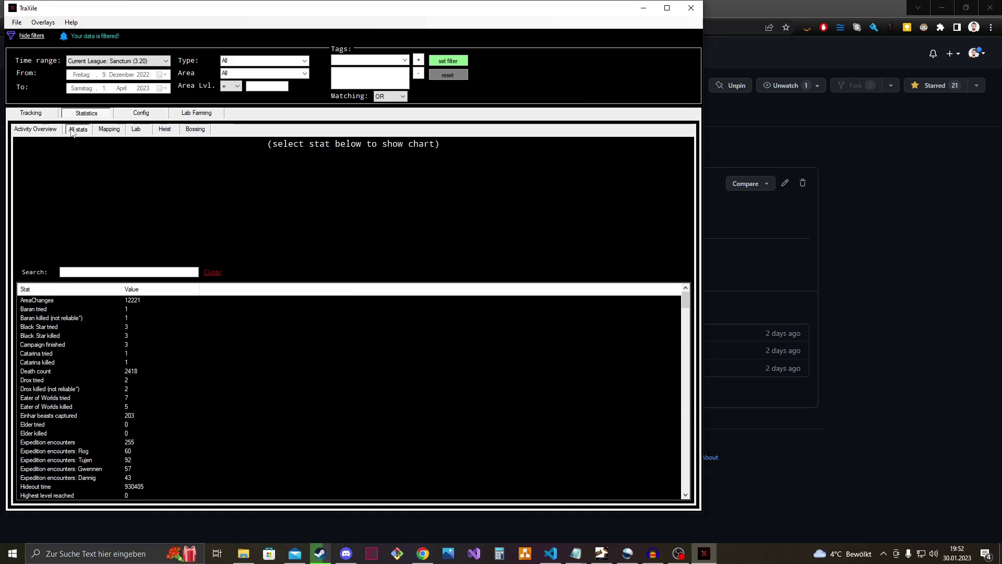
{"action": "left_click", "coordinate": [58, 371]}
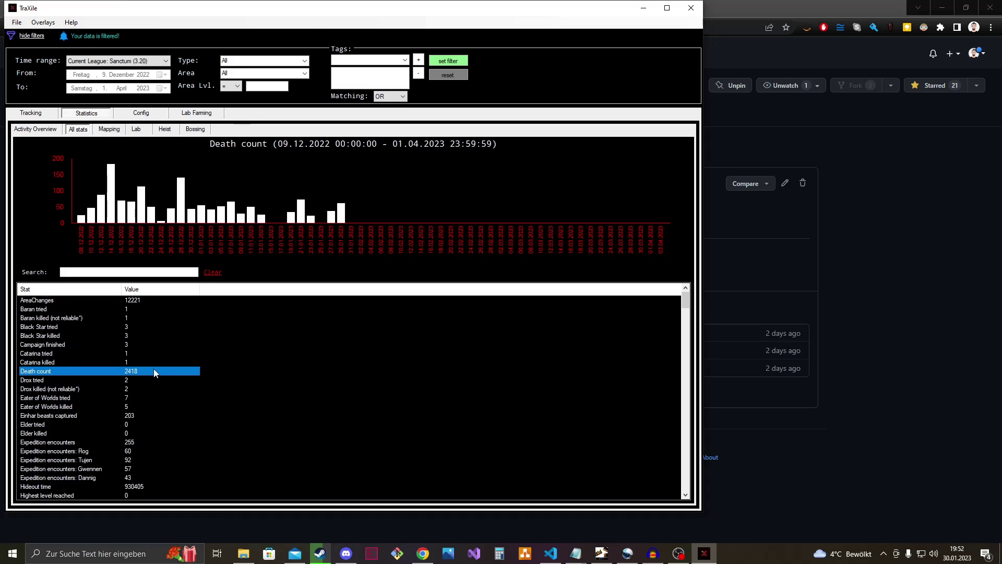
{"action": "left_click", "coordinate": [33, 417]}
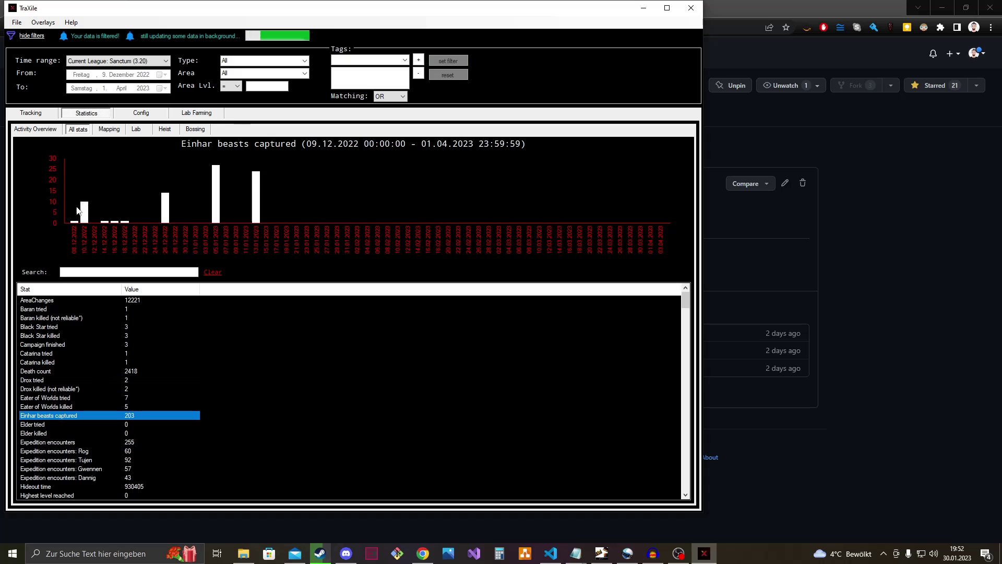
{"action": "left_click", "coordinate": [109, 129]}
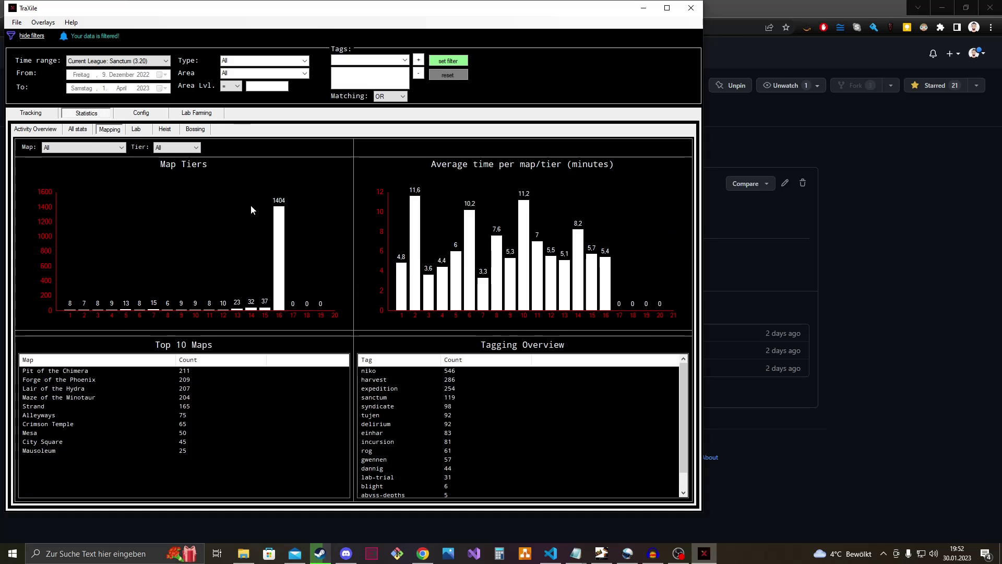
- Set the Time range back to All and reset the filter, restoring 22.10.2021–30.01.2023
{"action": "left_click", "coordinate": [165, 62]}
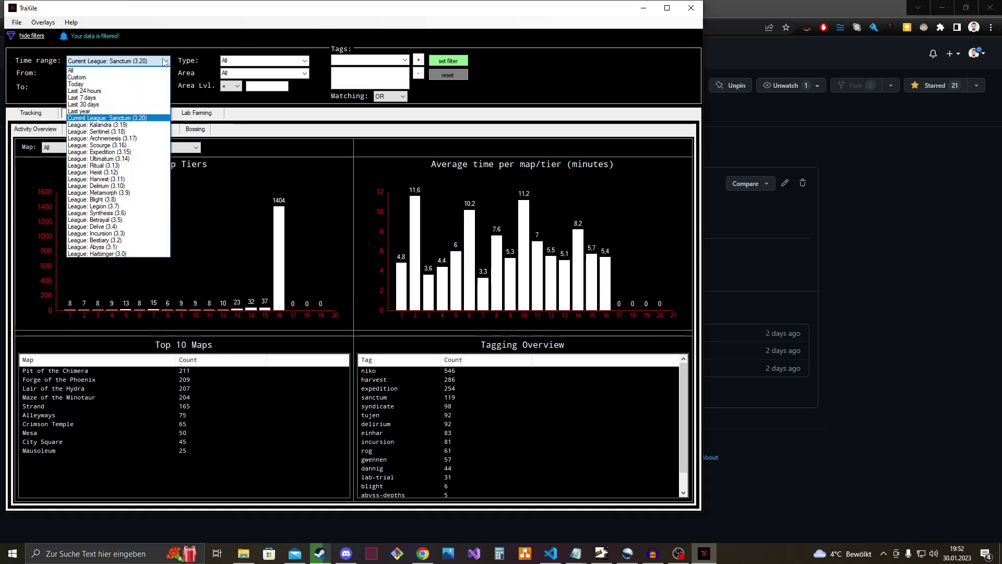
{"action": "left_click", "coordinate": [134, 75]}
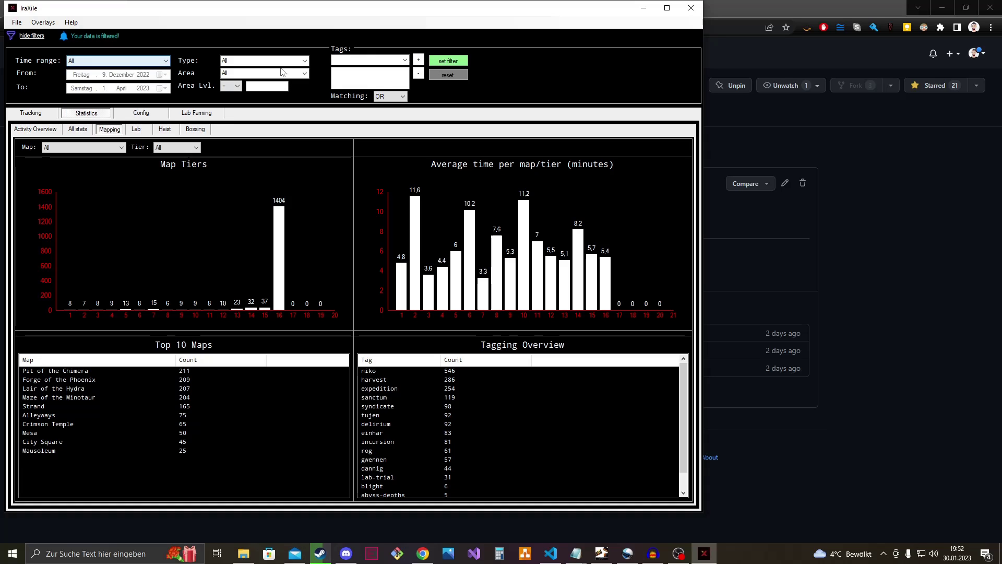
{"action": "left_click", "coordinate": [442, 73]}
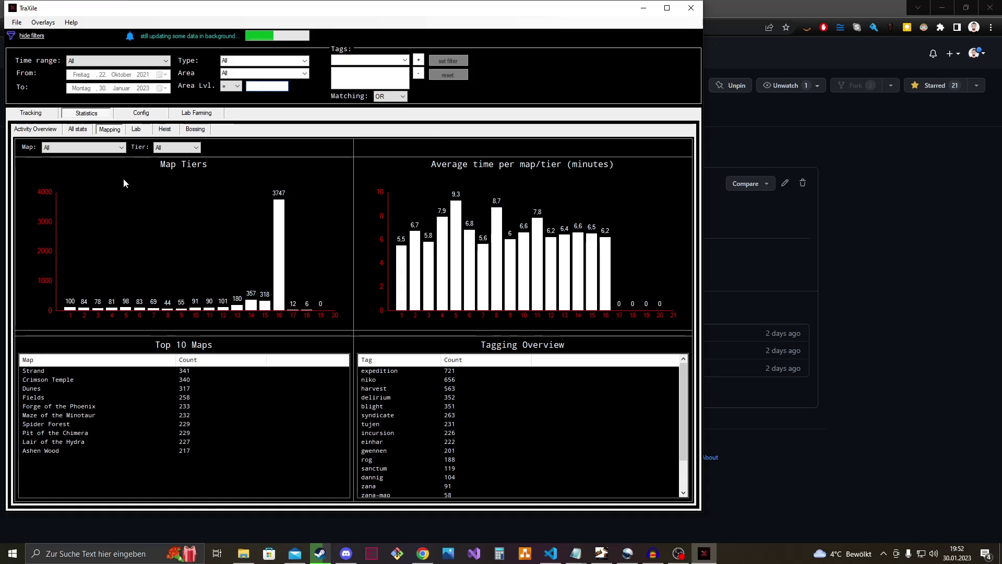
- Filter to Last 7 days (23.01–30.01.2023) and view the week's Activity Overview of 18,32 hours
{"action": "left_click", "coordinate": [145, 60]}
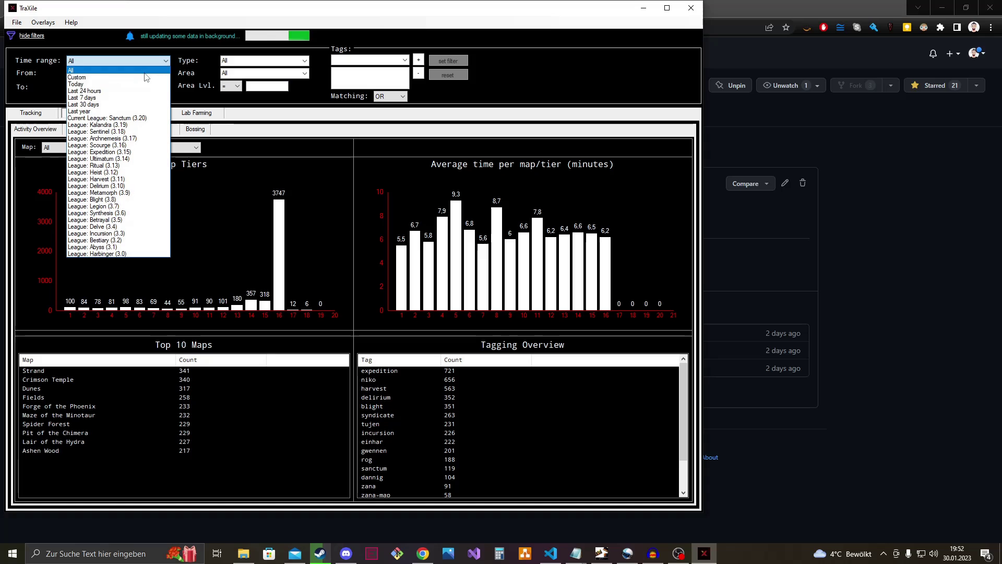
{"action": "left_click", "coordinate": [89, 98]}
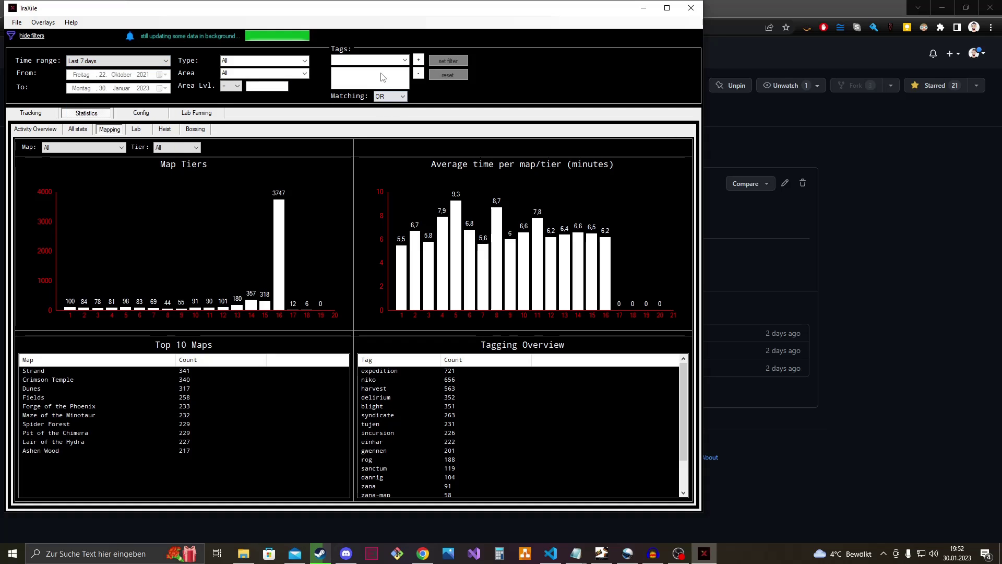
{"action": "left_click", "coordinate": [443, 60]}
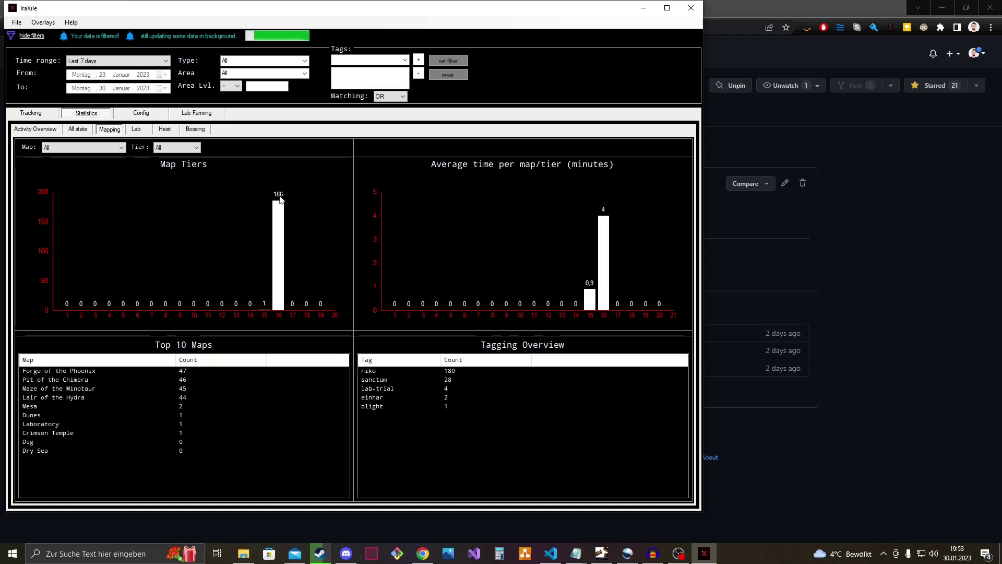
{"action": "left_click", "coordinate": [36, 130]}
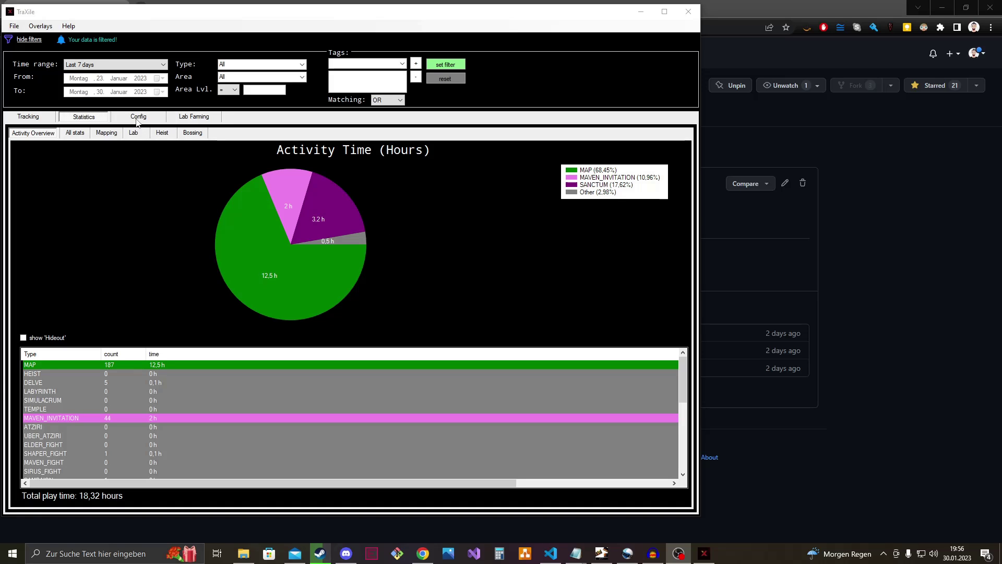
- Open the Lab Farming tab showing past lab runs, led by an 00:08:10 Uber-Lab run
{"action": "left_click", "coordinate": [138, 120]}
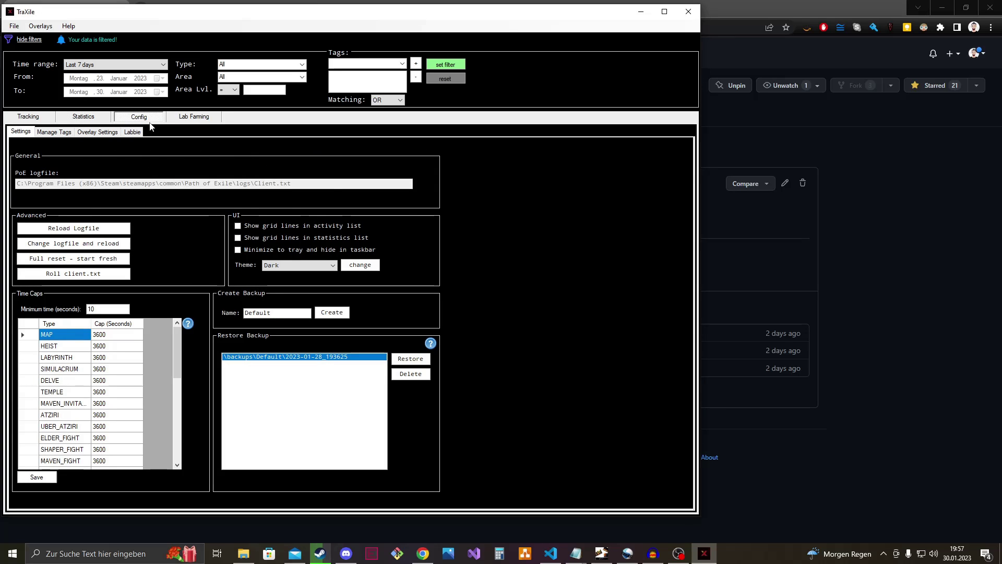
{"action": "left_click", "coordinate": [190, 118]}
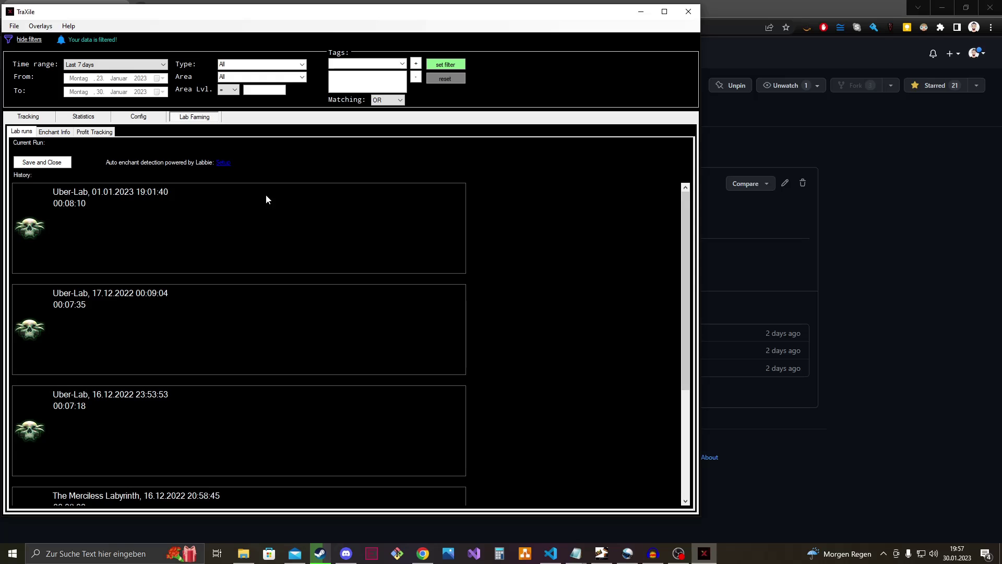
- Show Lab Farming's Profit Tracking page, with zero enchants taken or sold and 0ex profit
{"action": "left_click", "coordinate": [90, 133]}
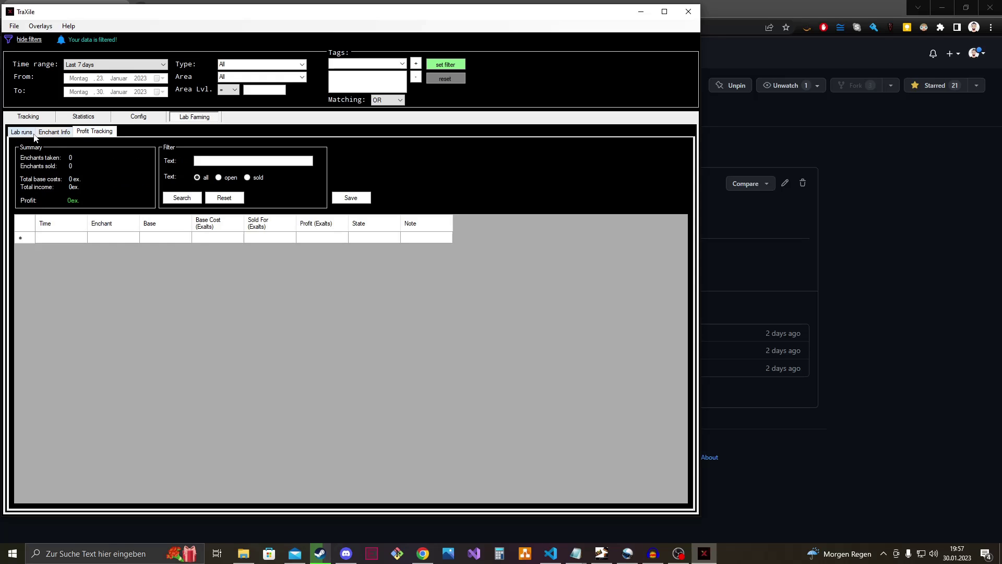